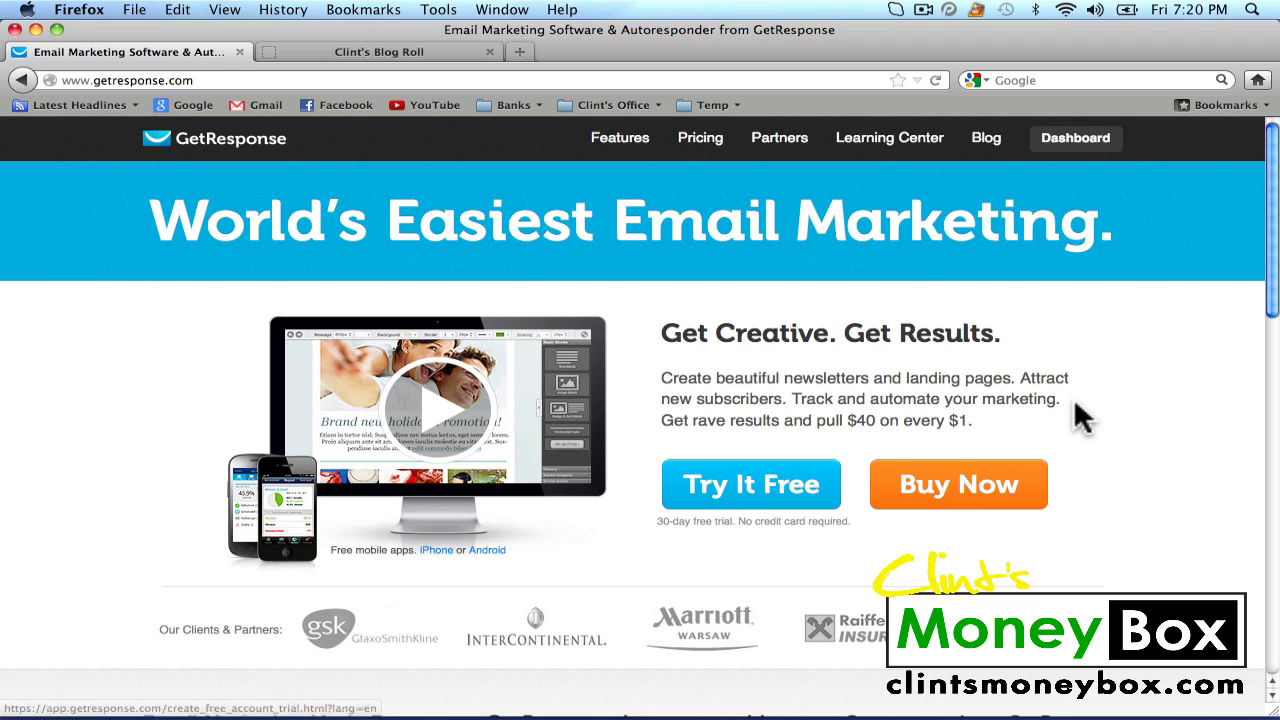
From the account dashboard, open the existing day 0 follow-up message "Clints SEO Tips" for editing.
left_click(1073, 146)
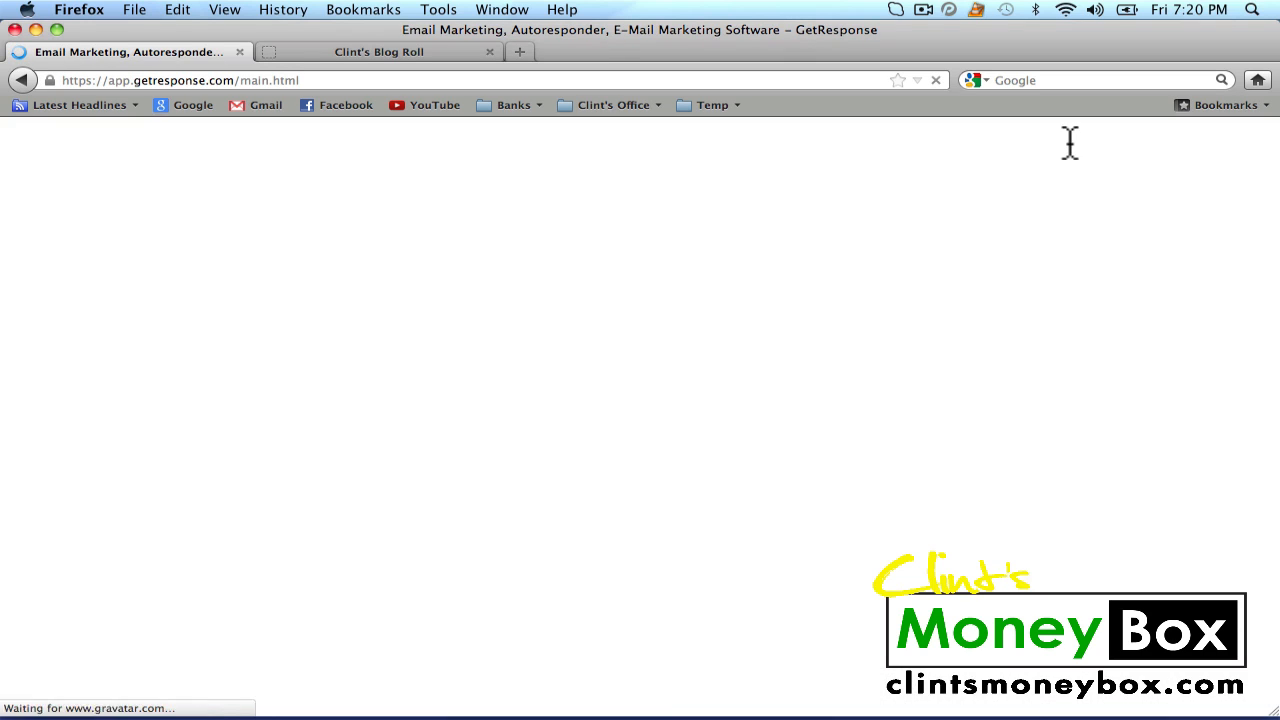
mouse_move(1066, 146)
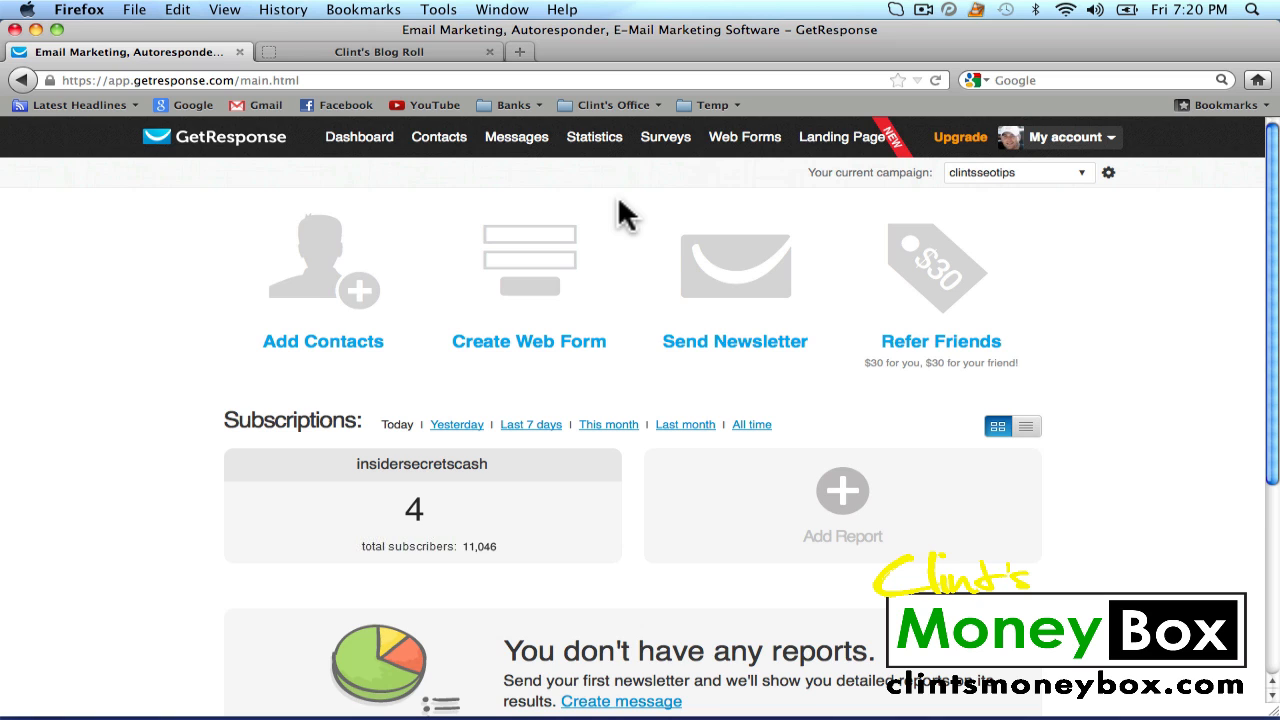
mouse_move(519, 137)
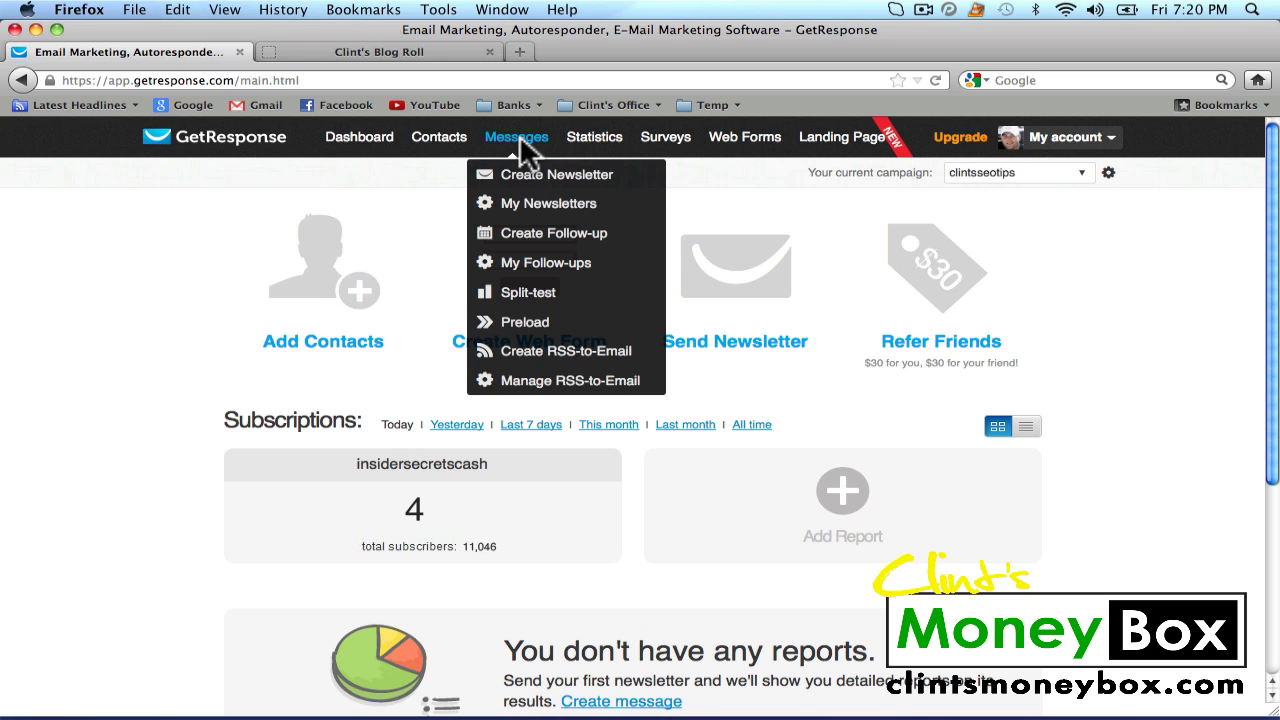
left_click(540, 270)
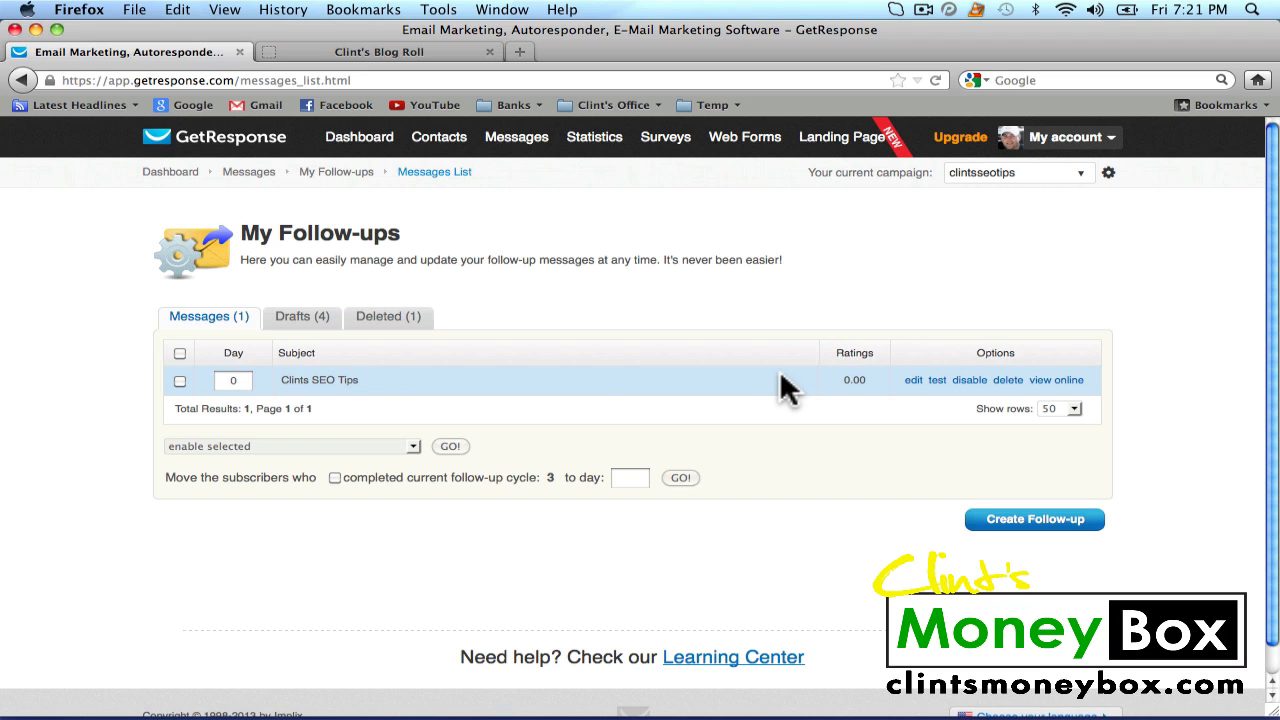
left_click(913, 381)
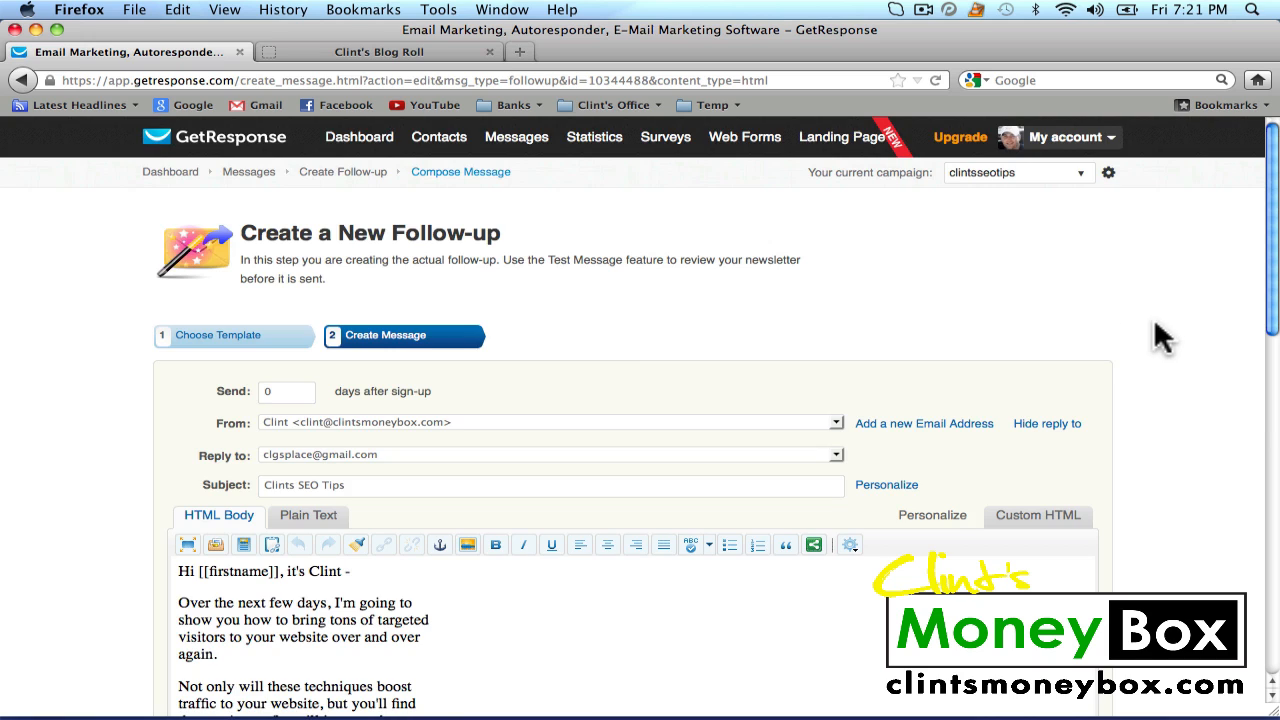
Highlight the [[firstname]] personalization tag in the message's greeting line.
scroll(1168, 338, "down", 1)
scroll(1168, 338, "down", 5)
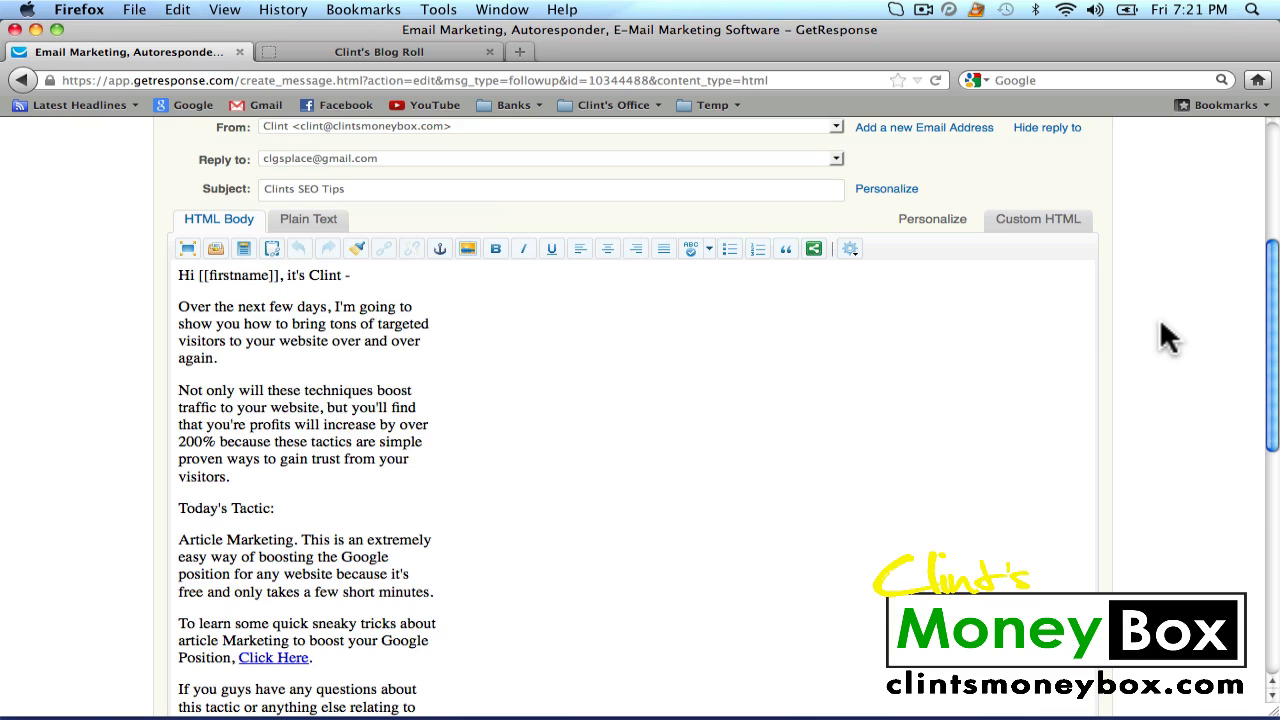
left_click(200, 276)
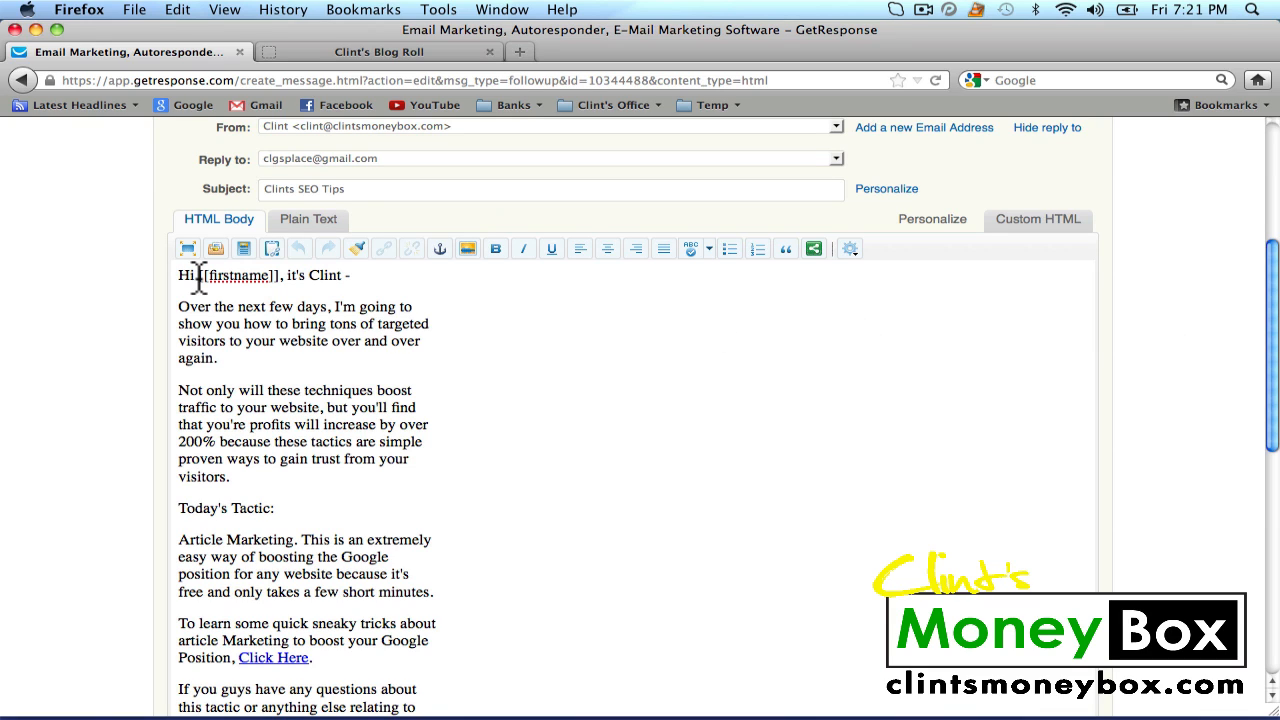
left_click_drag(200, 276, 281, 281)
Switch to the blog and examine the Name and Email fields of the Free SEO Tips sign-up form.
left_click(370, 54)
scroll(1172, 272, "down", 5)
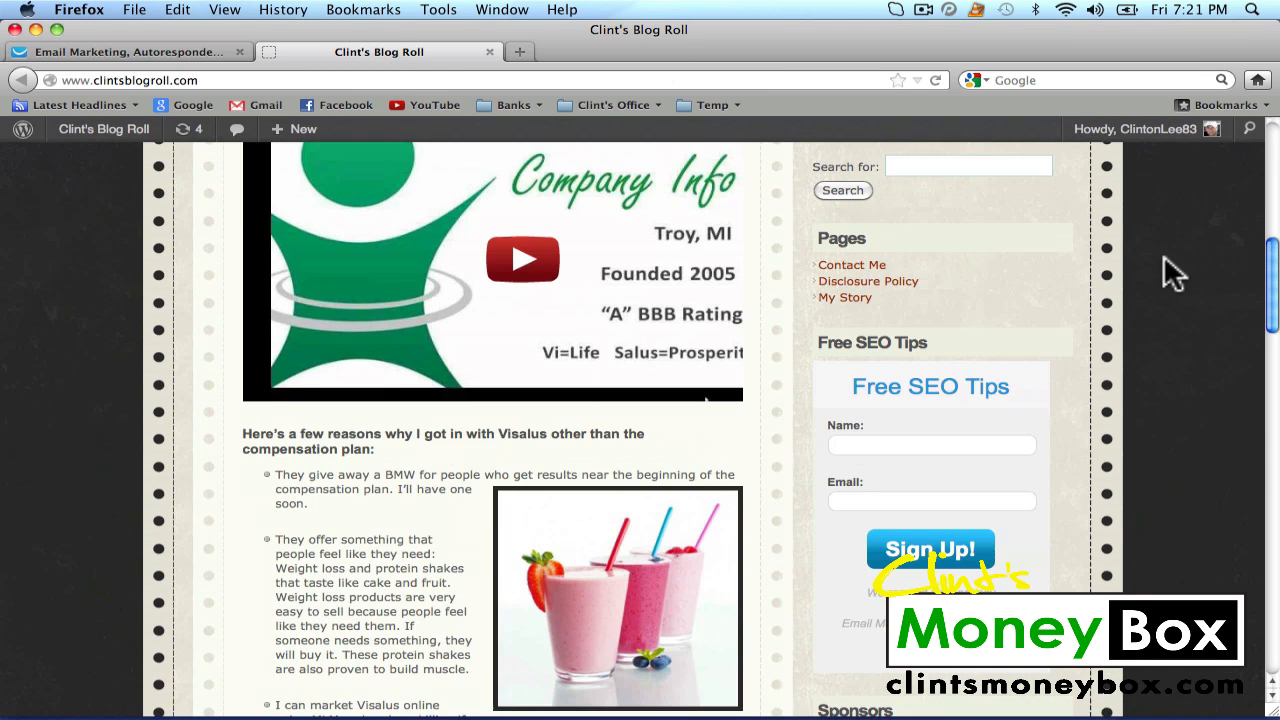
scroll(1172, 272, "down", 2)
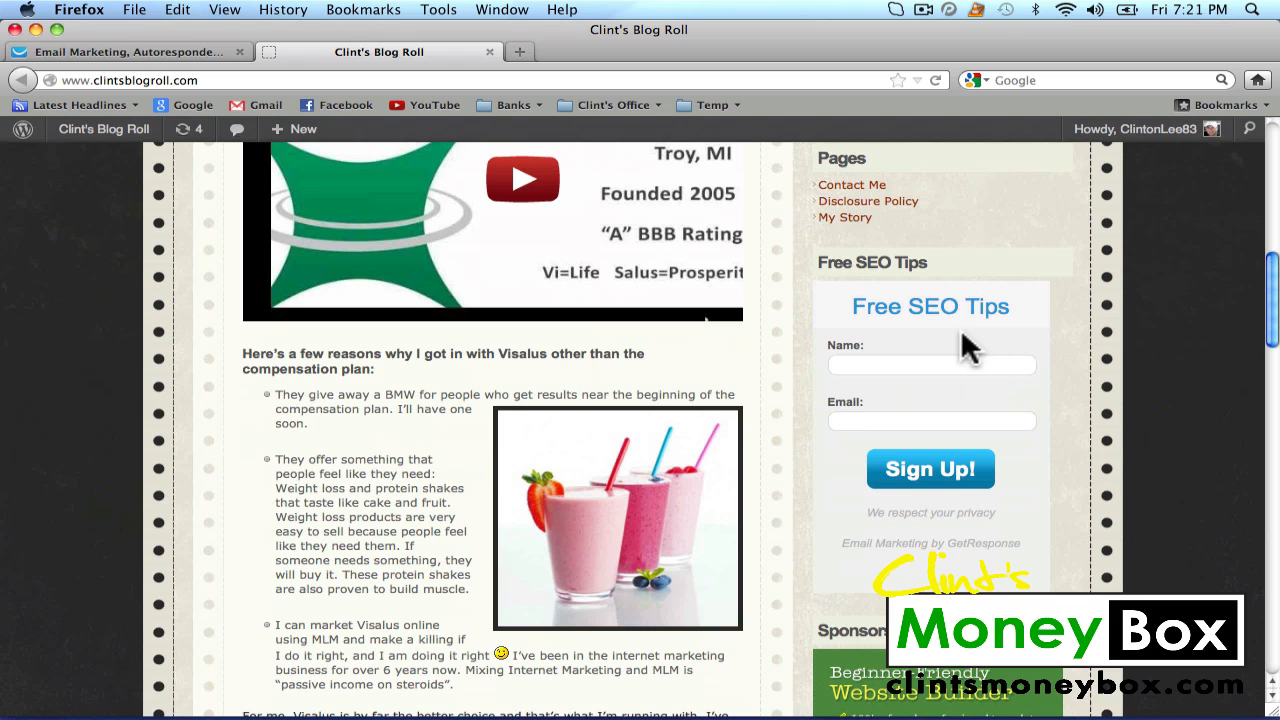
left_click(852, 368)
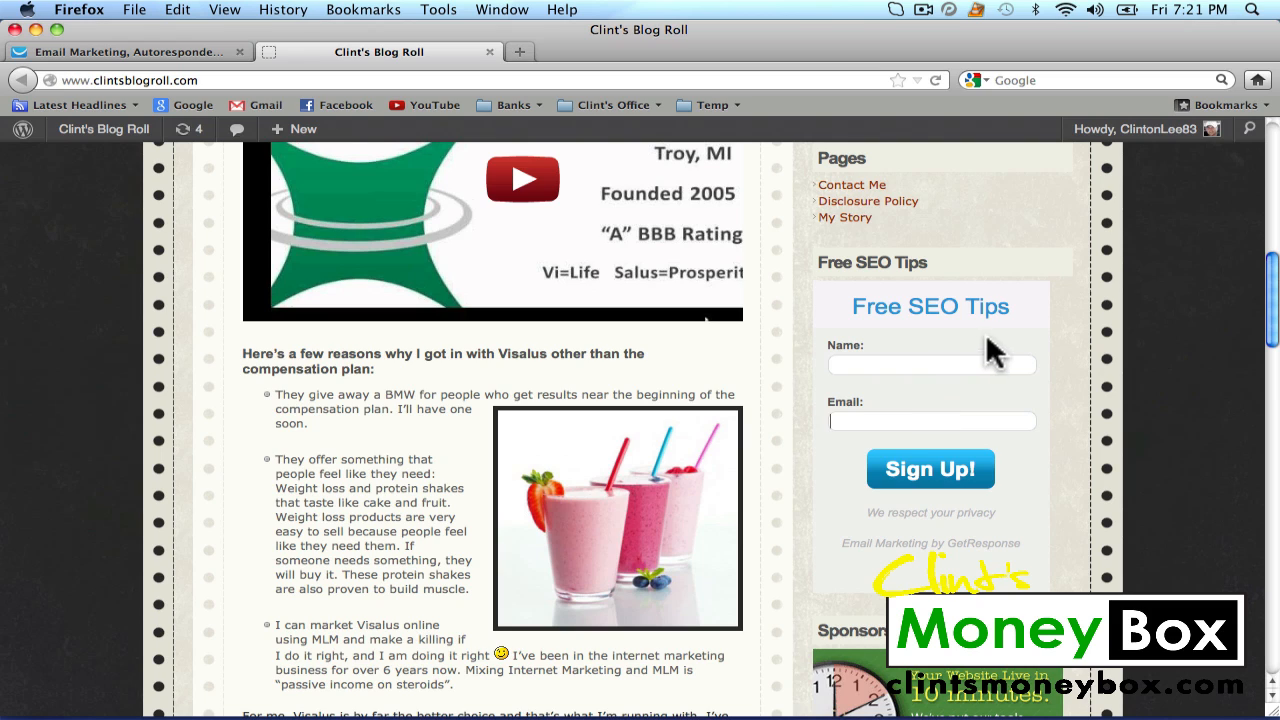
left_click(836, 421)
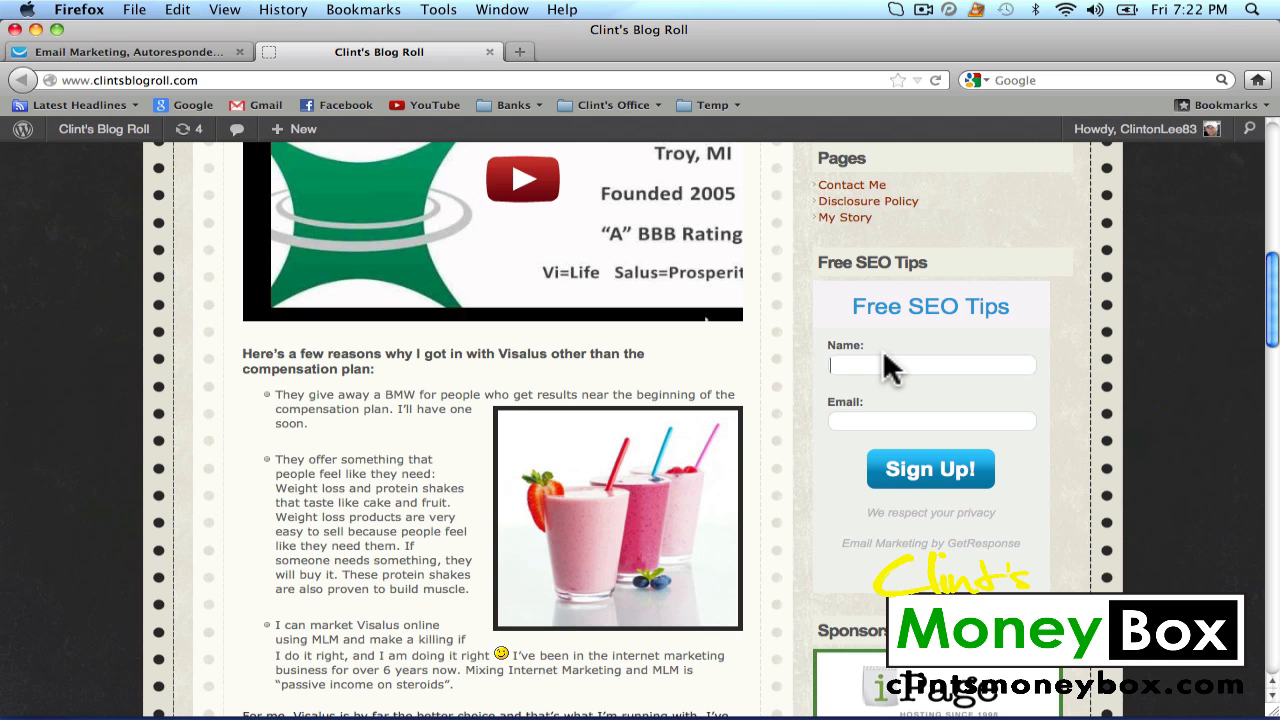
Return to the follow-up message and examine how the [[firstname]] tag is written in the greeting.
left_click(129, 50)
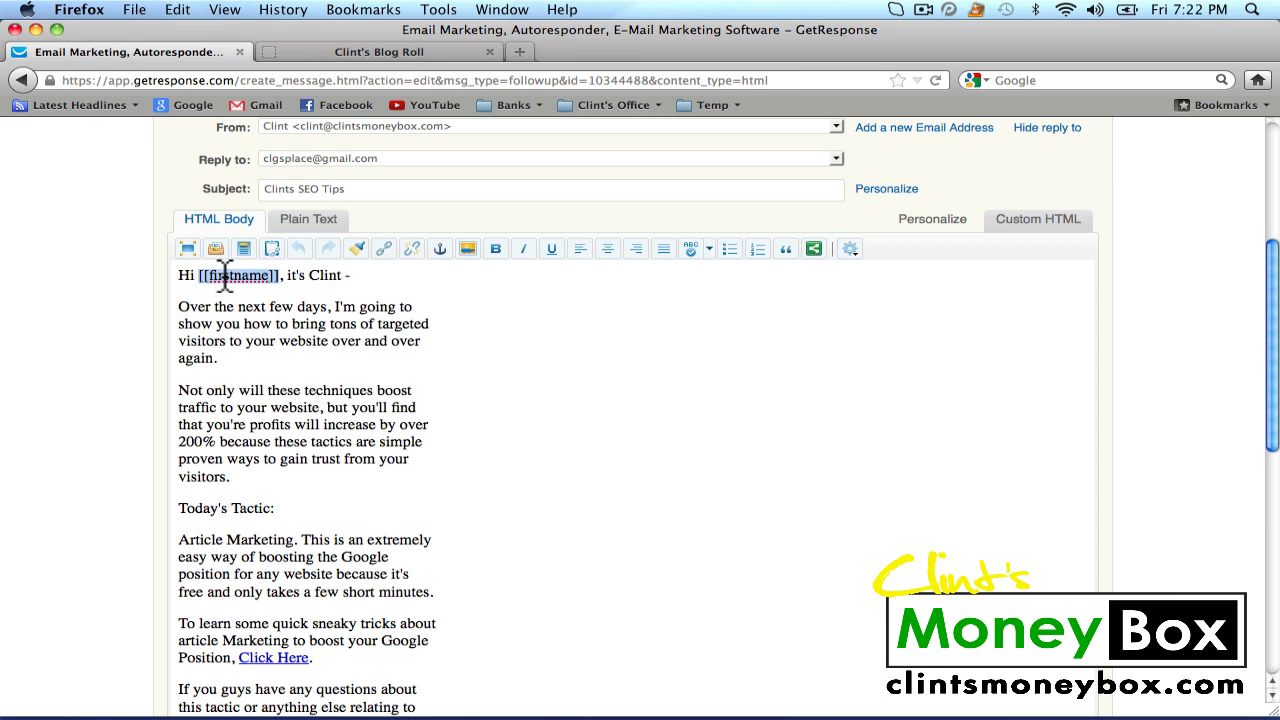
left_click_drag(199, 281, 282, 281)
left_click(390, 269)
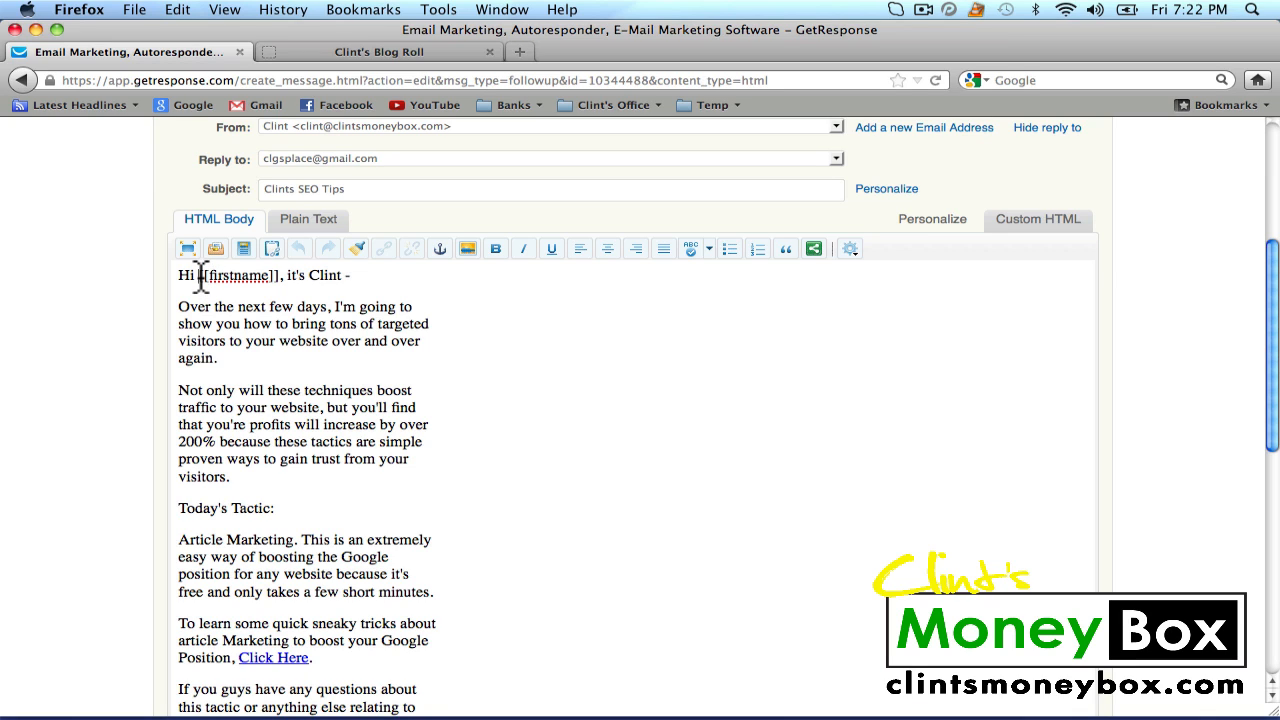
left_click_drag(200, 278, 278, 285)
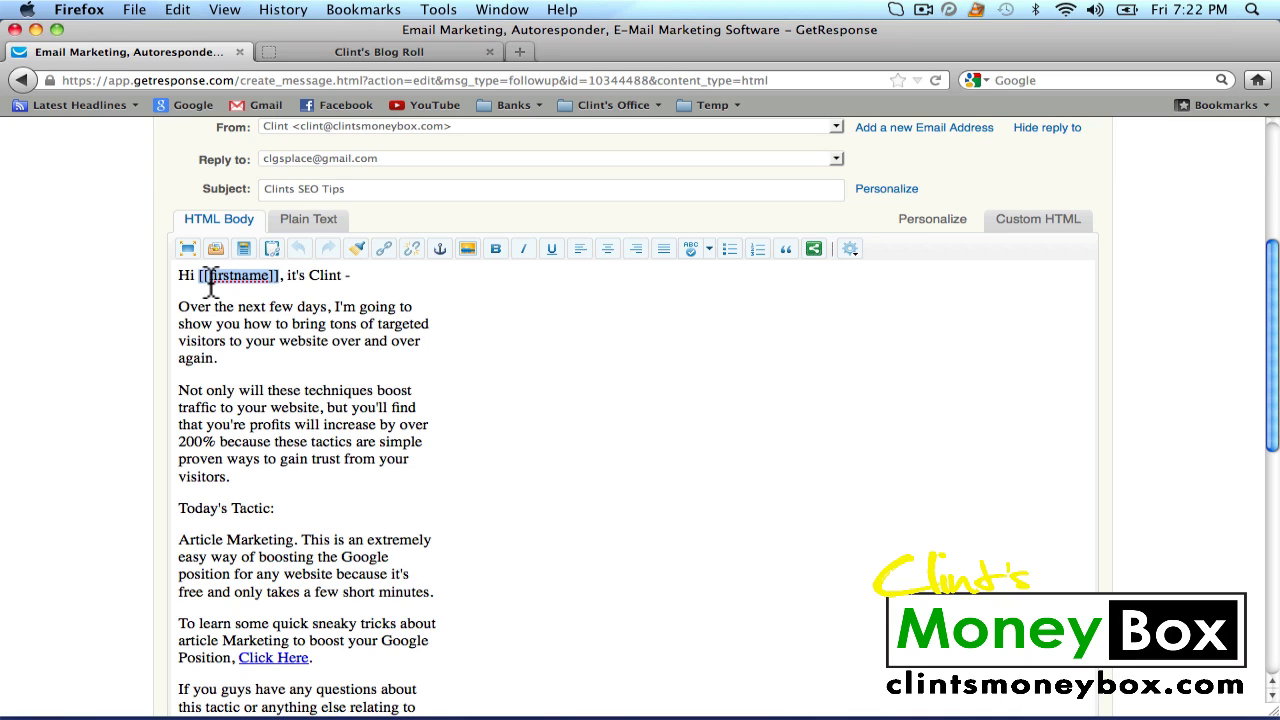
left_click(253, 283)
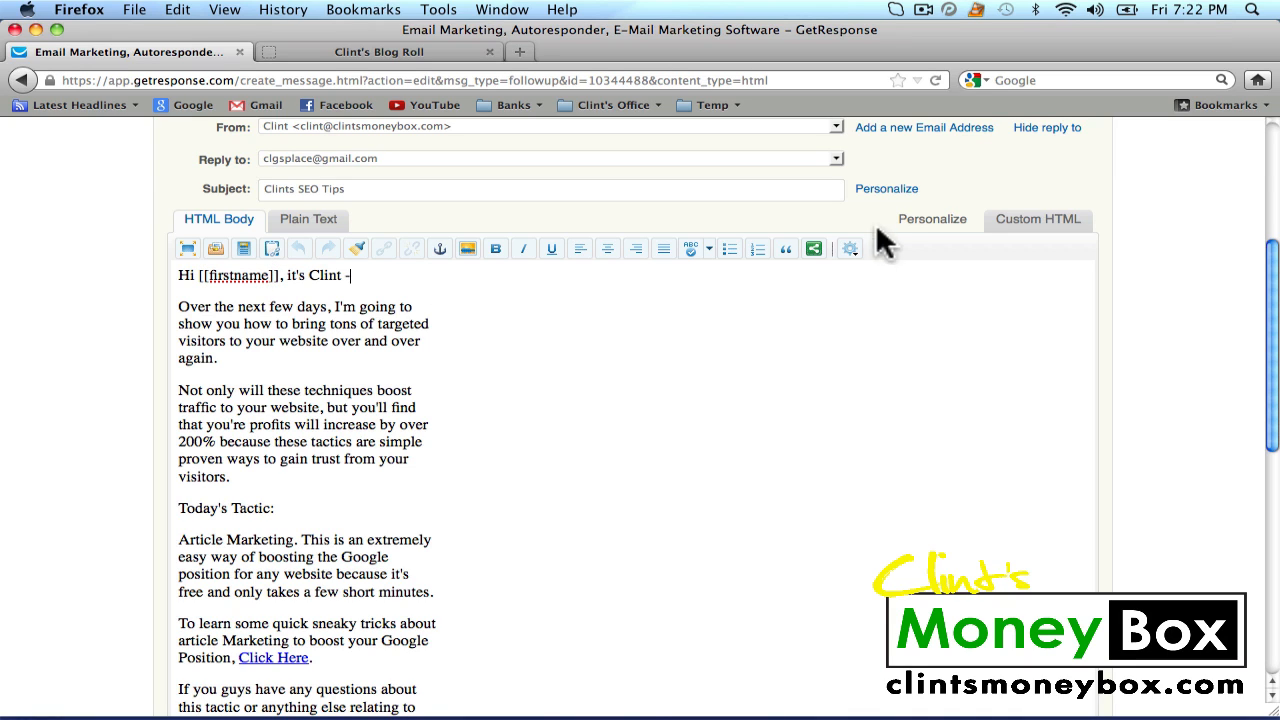
Review the custom and contact data fields available for personalizing the subject line, and close the list.
left_click(898, 195)
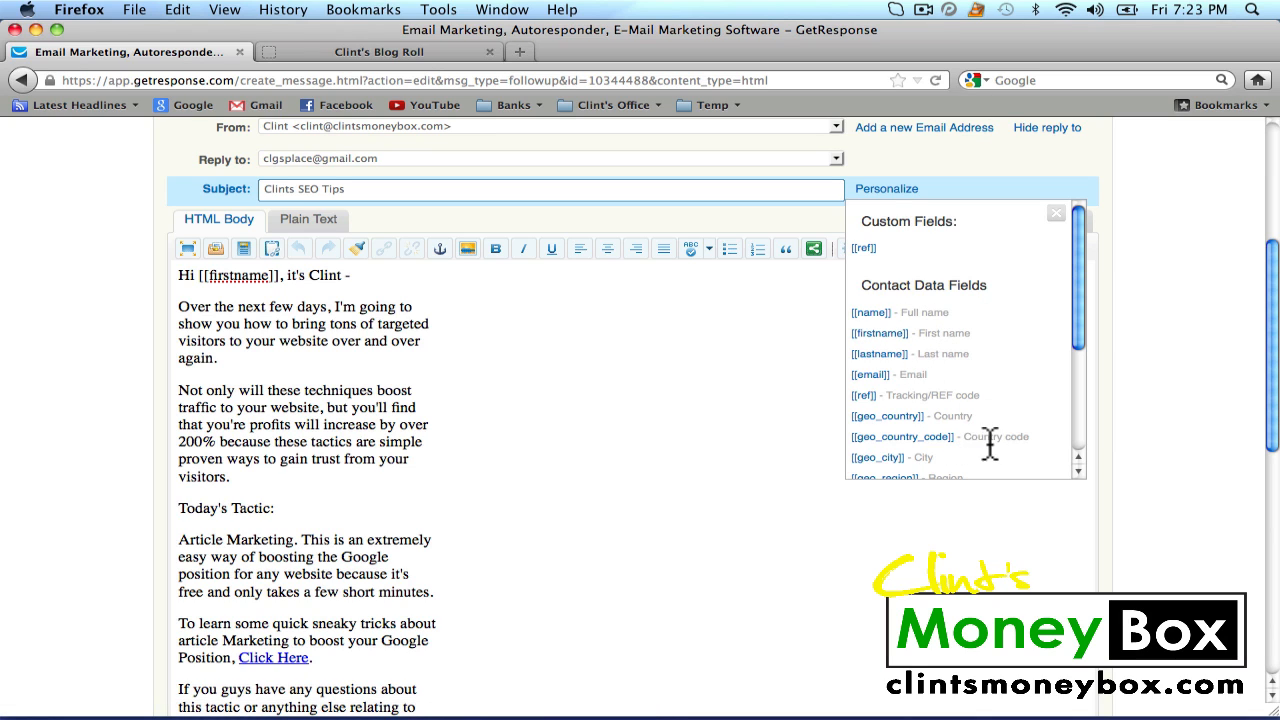
scroll(980, 392, "down", 2)
scroll(983, 400, "up", 2)
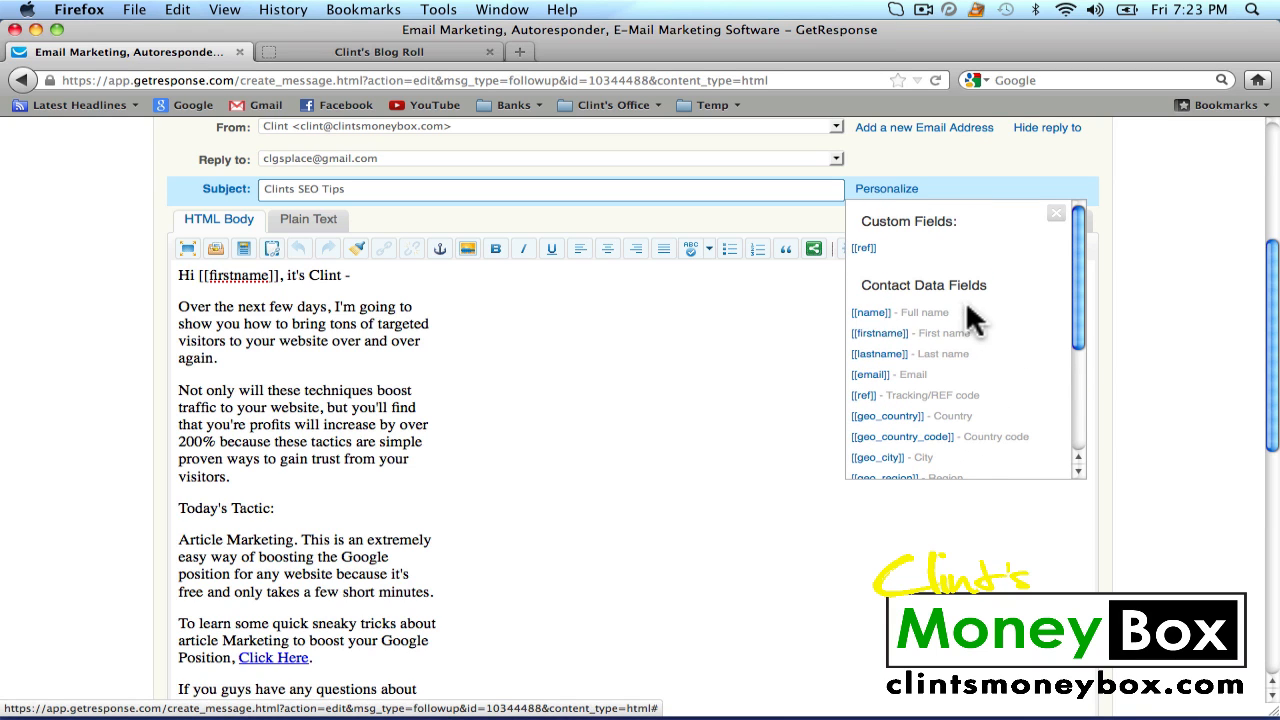
left_click(760, 325)
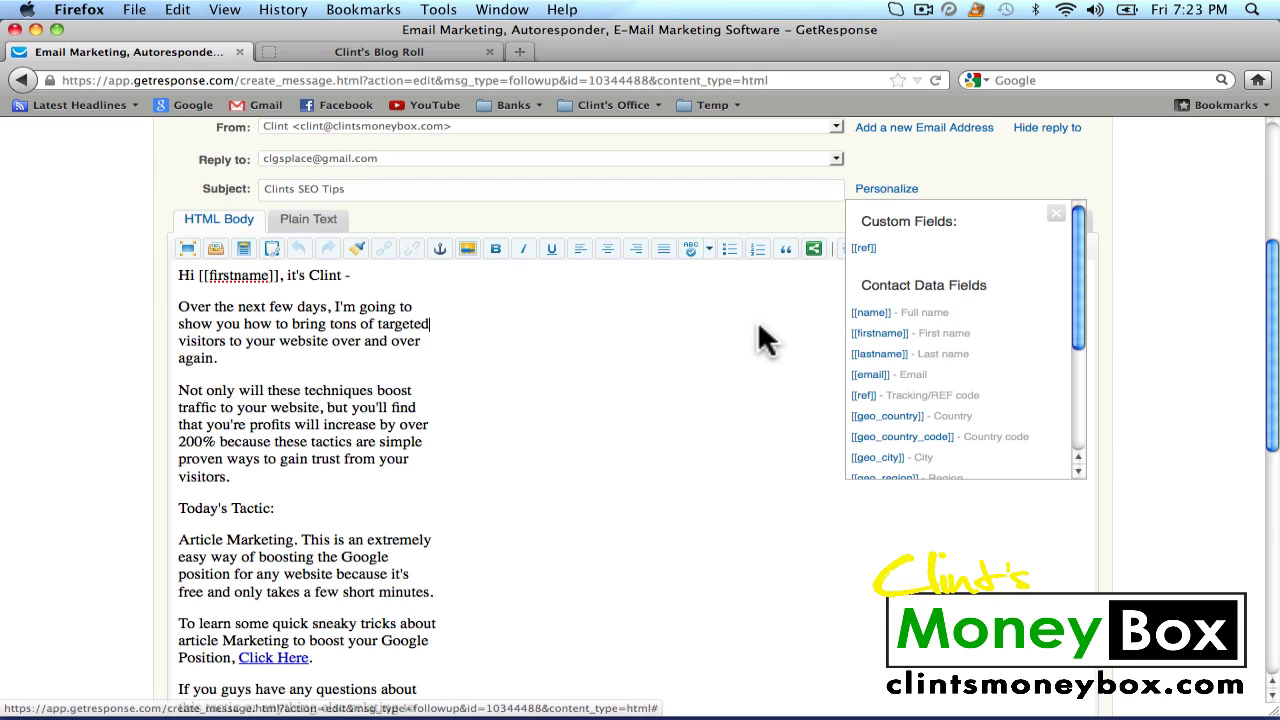
left_click(1055, 220)
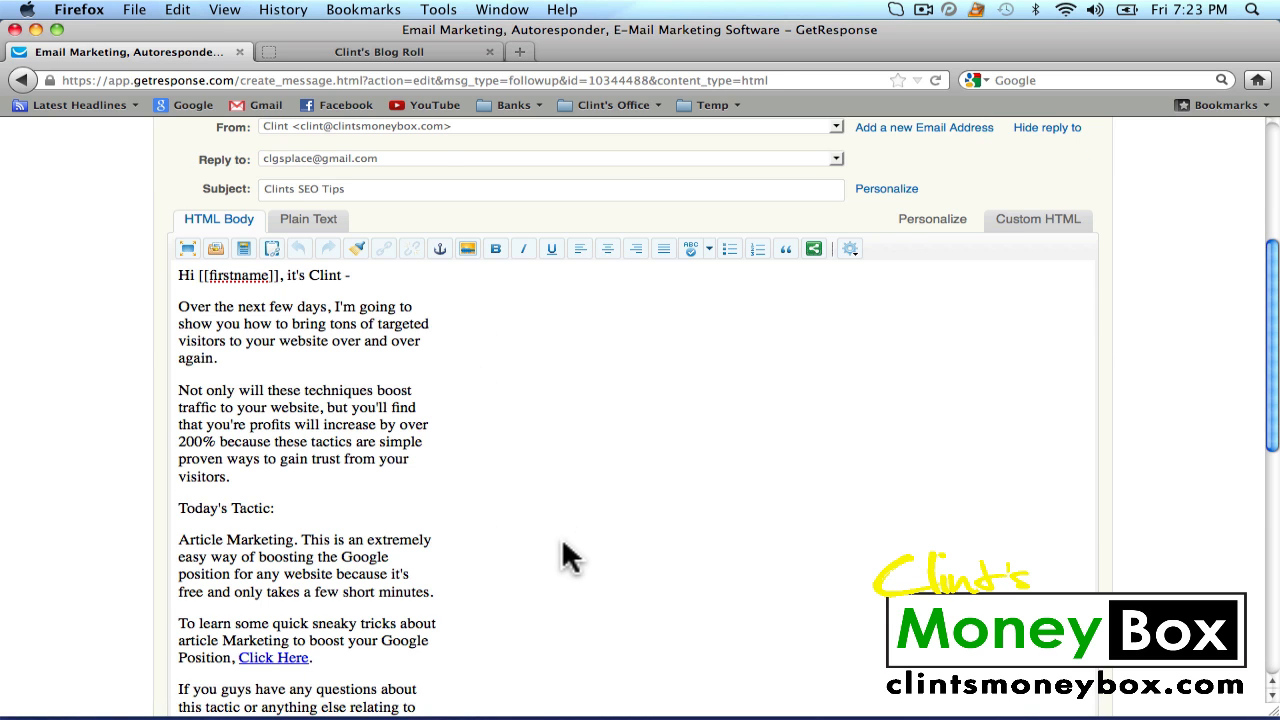
Look at the Free SEO Tips sign-up form on the blog again and return to the follow-up message.
scroll(570, 555, "up", 5)
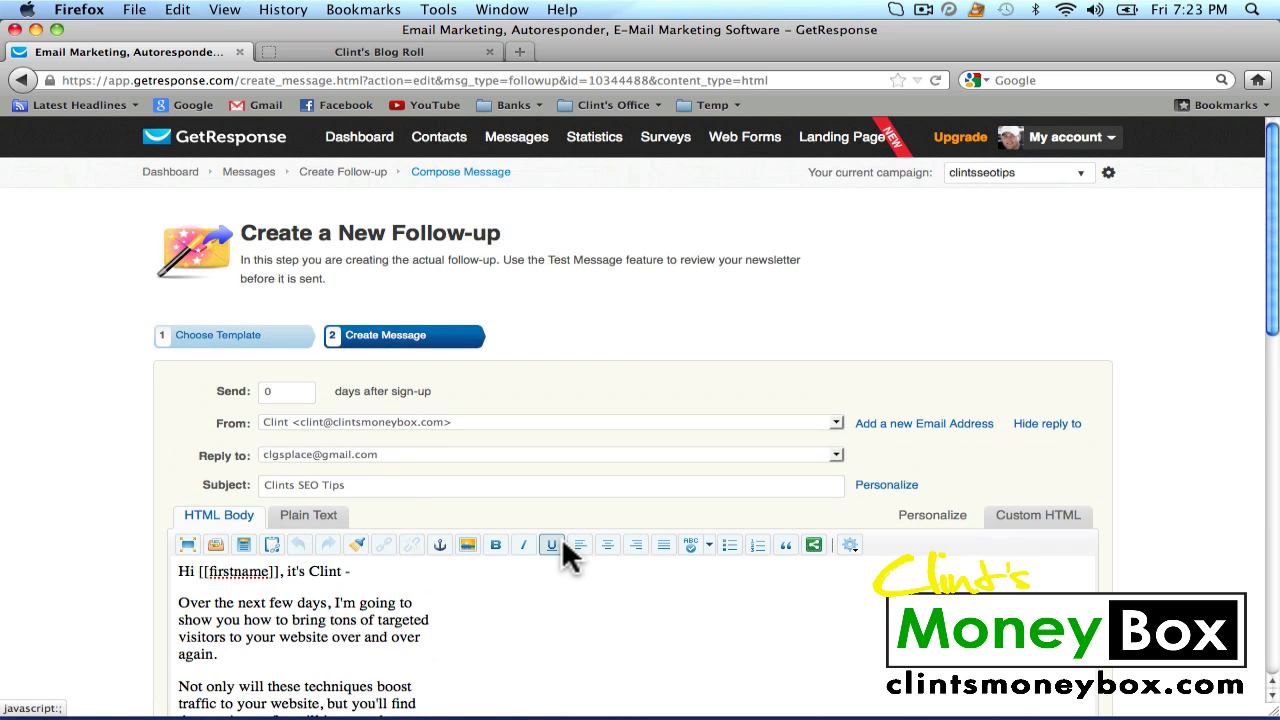
left_click(408, 54)
scroll(1038, 222, "down", 3)
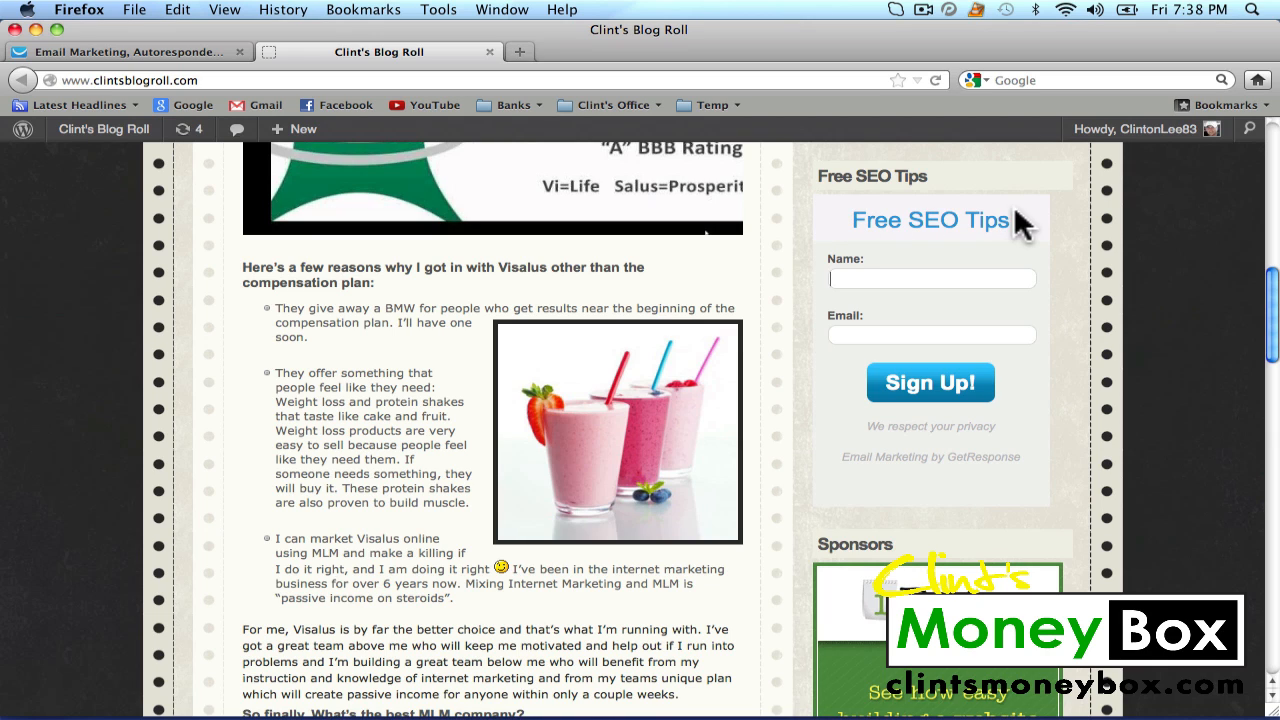
left_click(843, 274)
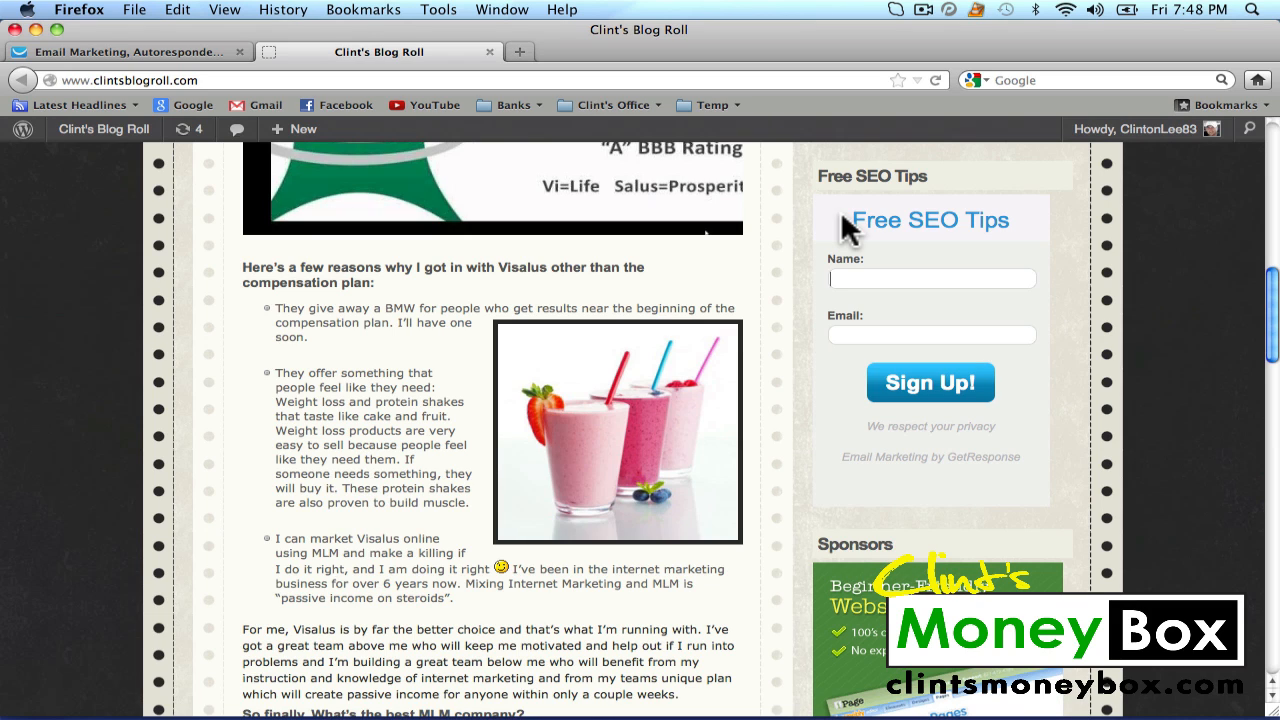
left_click(124, 52)
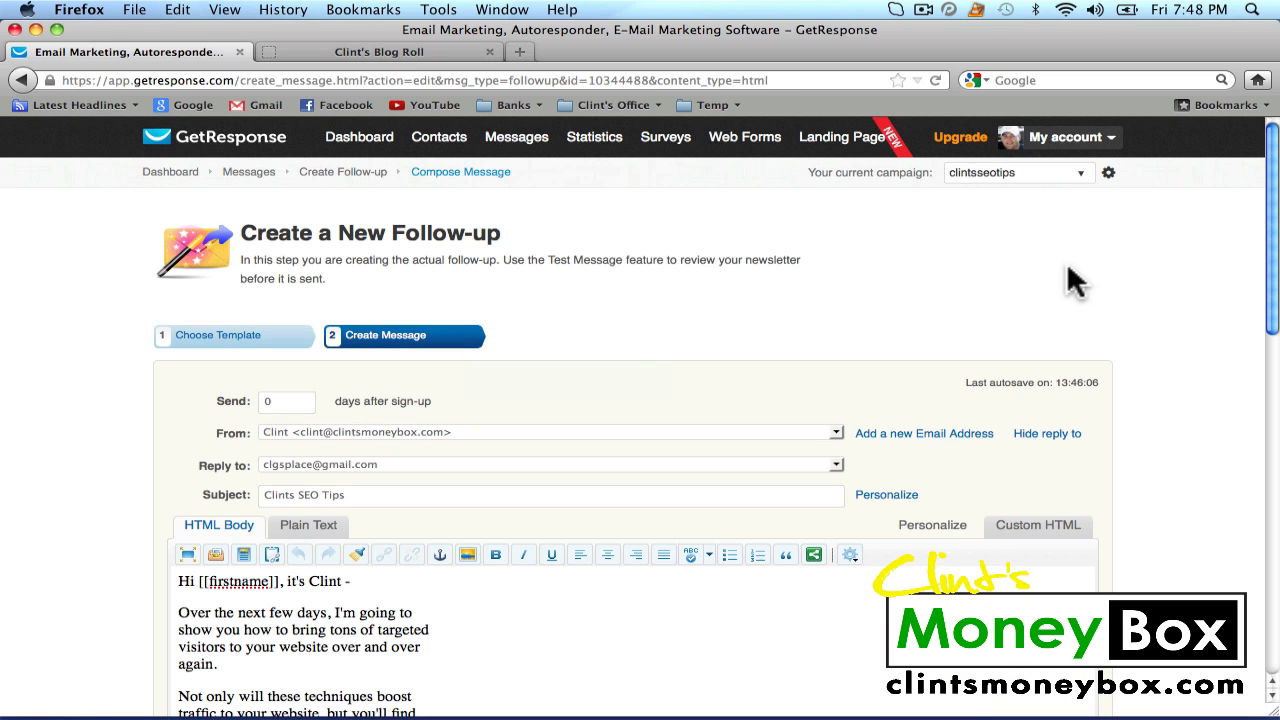
Try a paragraph break and a single line break after "I'm going to" in the opening paragraph, removing each one.
scroll(1066, 266, "down", 8)
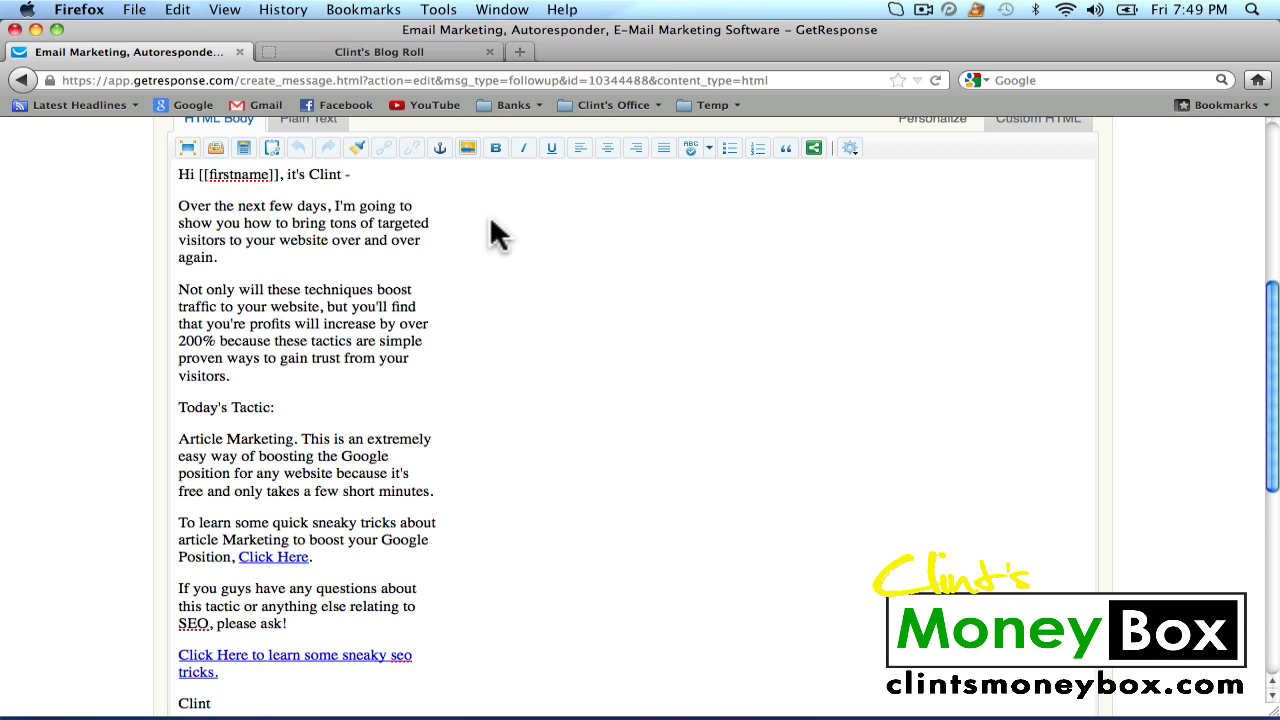
key("Return")
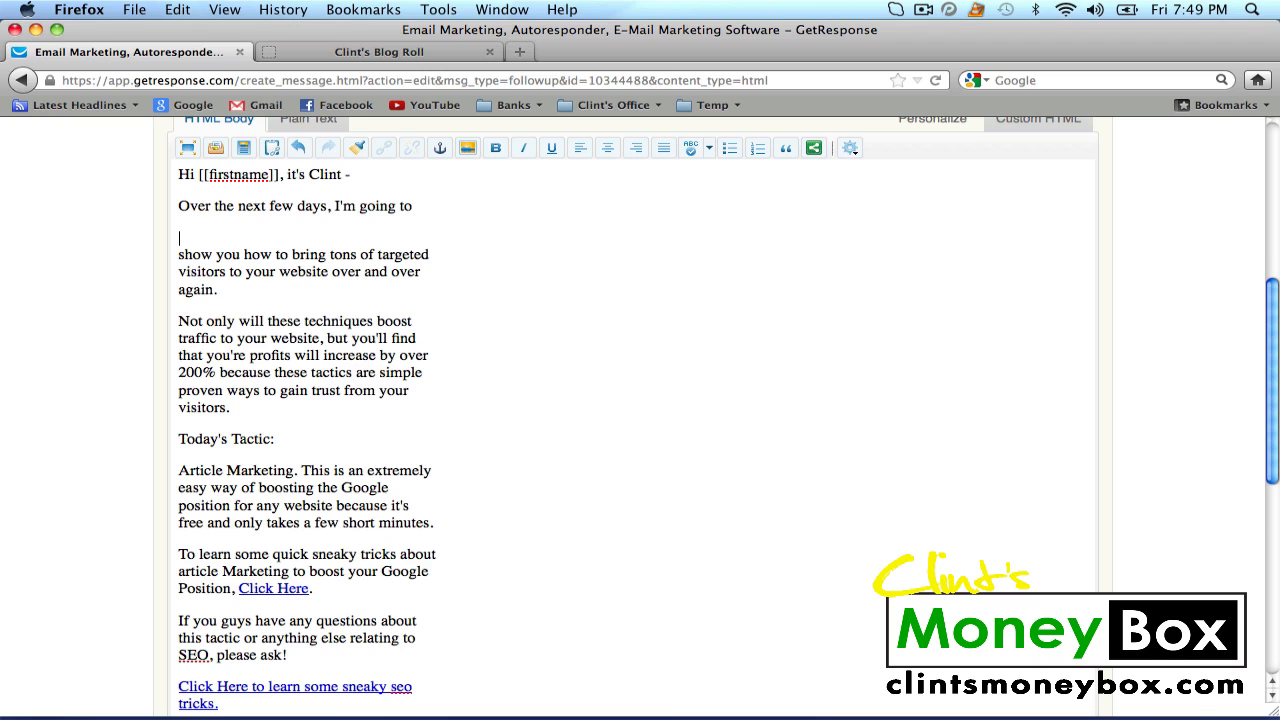
key("BackSpace")
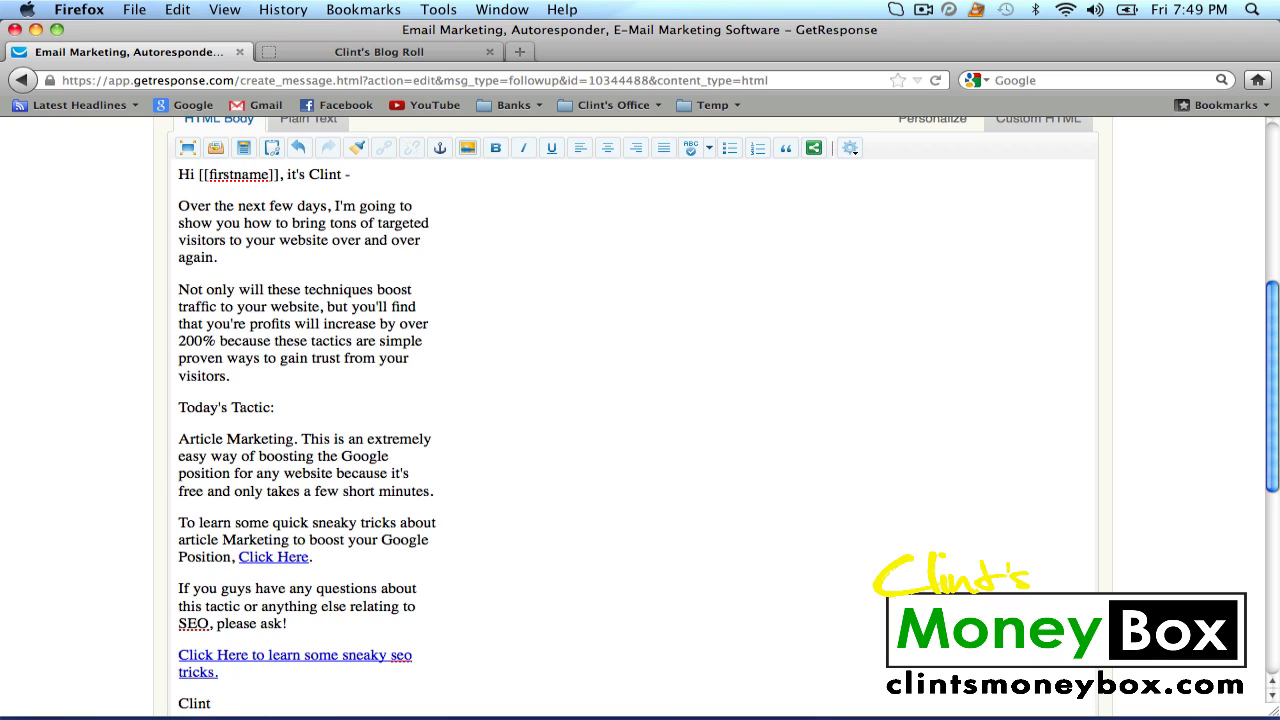
key("shift+Return")
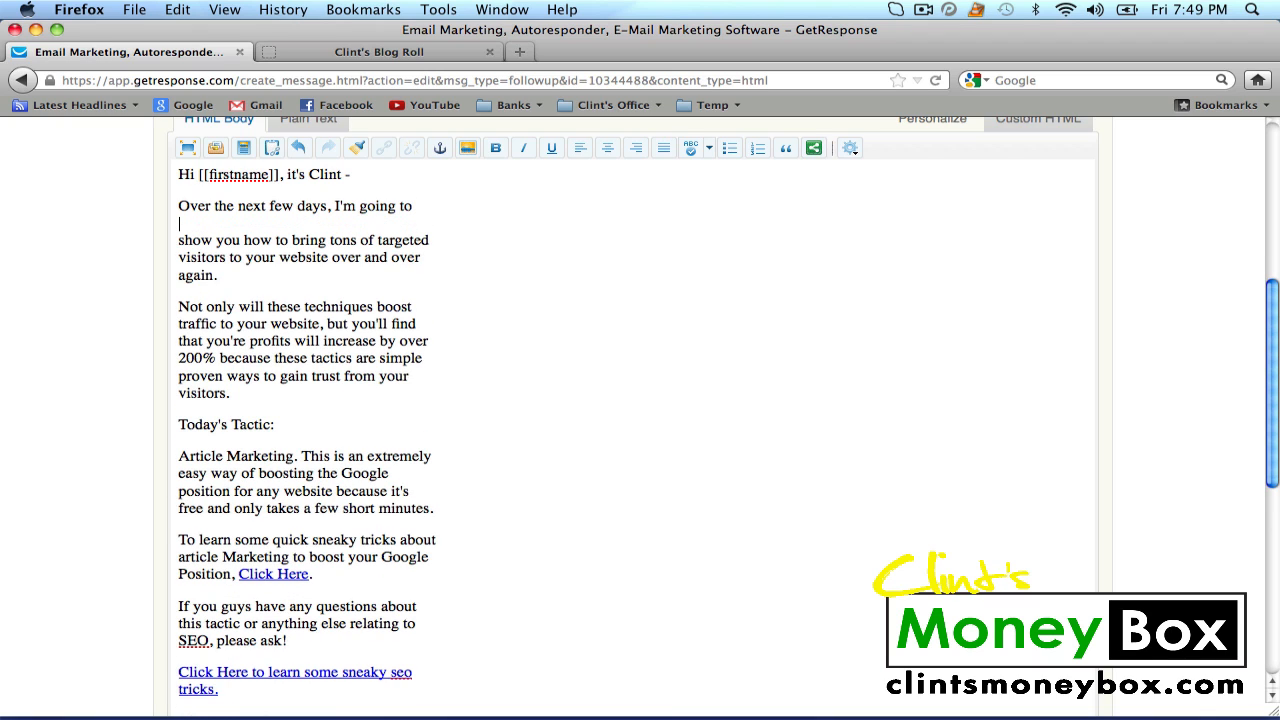
key("BackSpace")
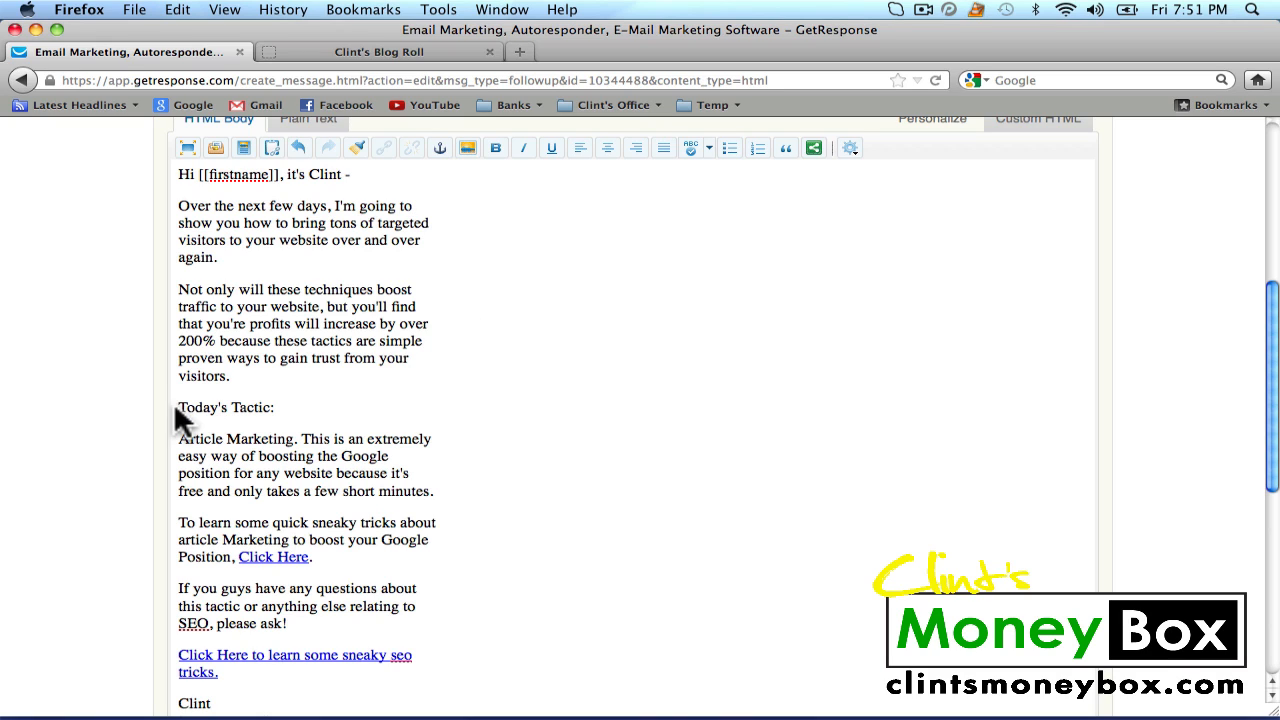
Bold the "Today's Tactic:" heading and the paragraph starting "To learn some quick sneaky tricks" in the message body.
left_click_drag(180, 410, 295, 412)
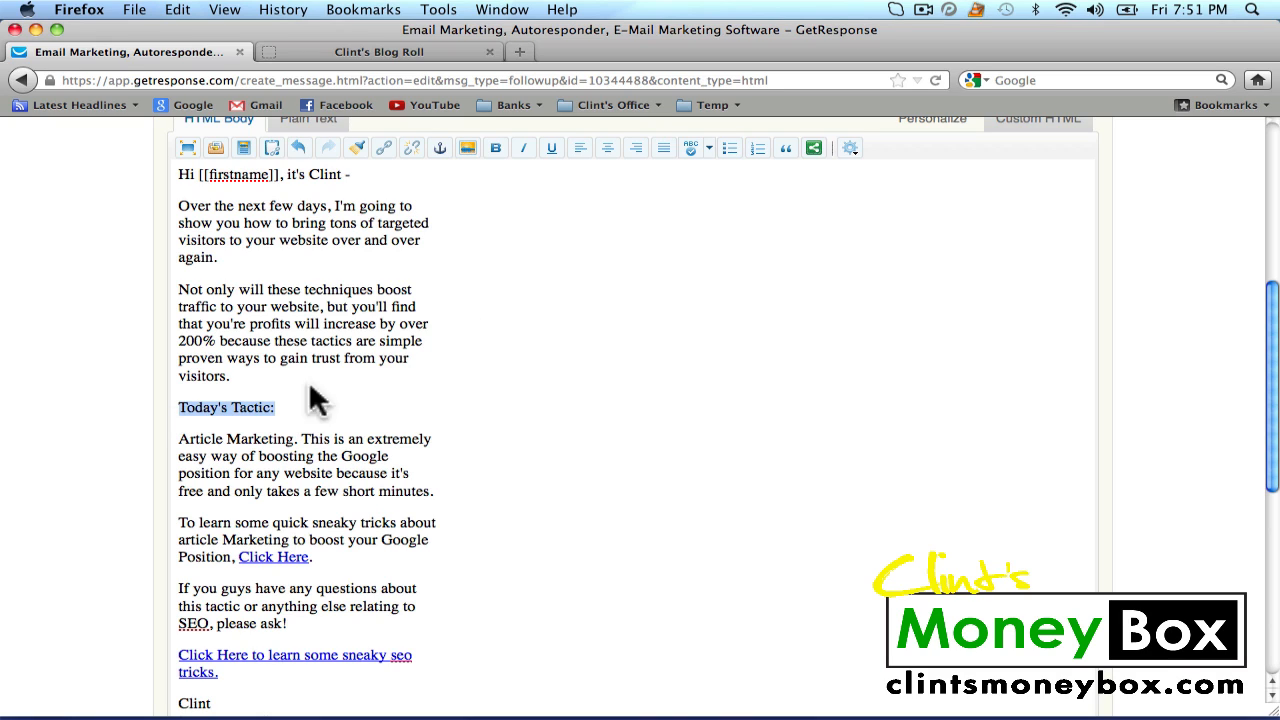
left_click(495, 148)
scroll(443, 360, "down", 3)
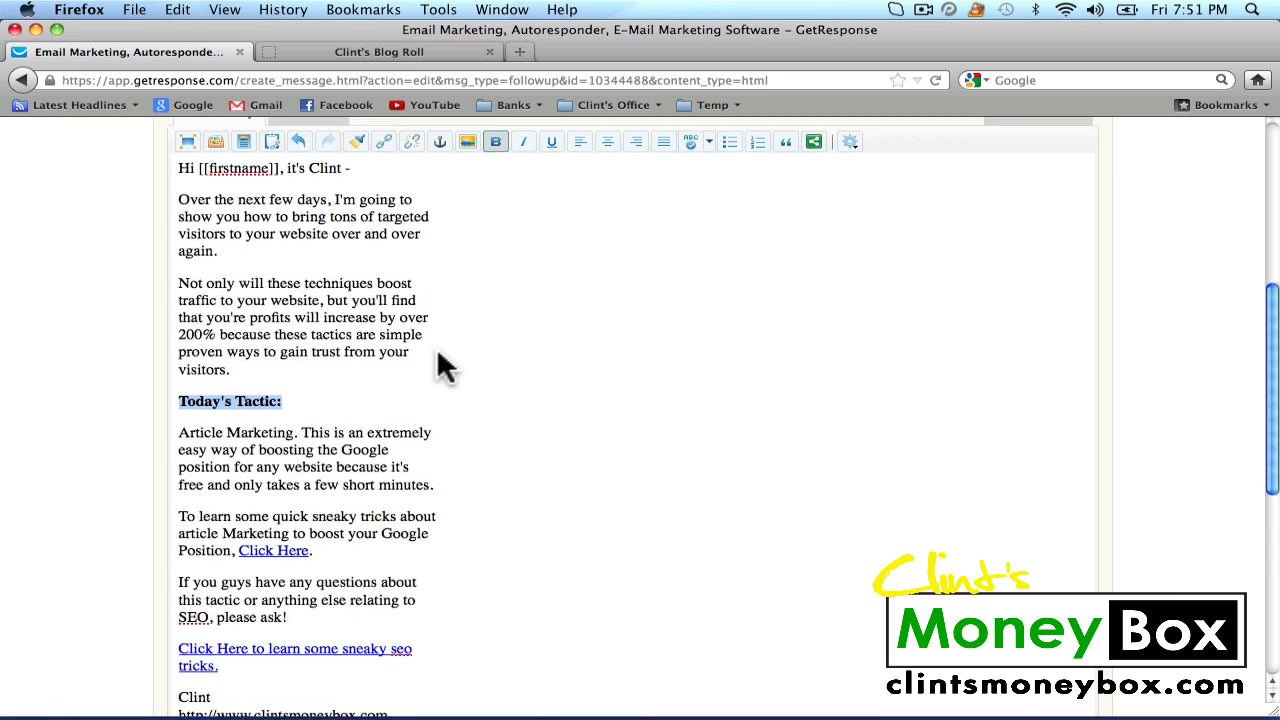
left_click_drag(180, 360, 335, 396)
scroll(557, 265, "up", 3)
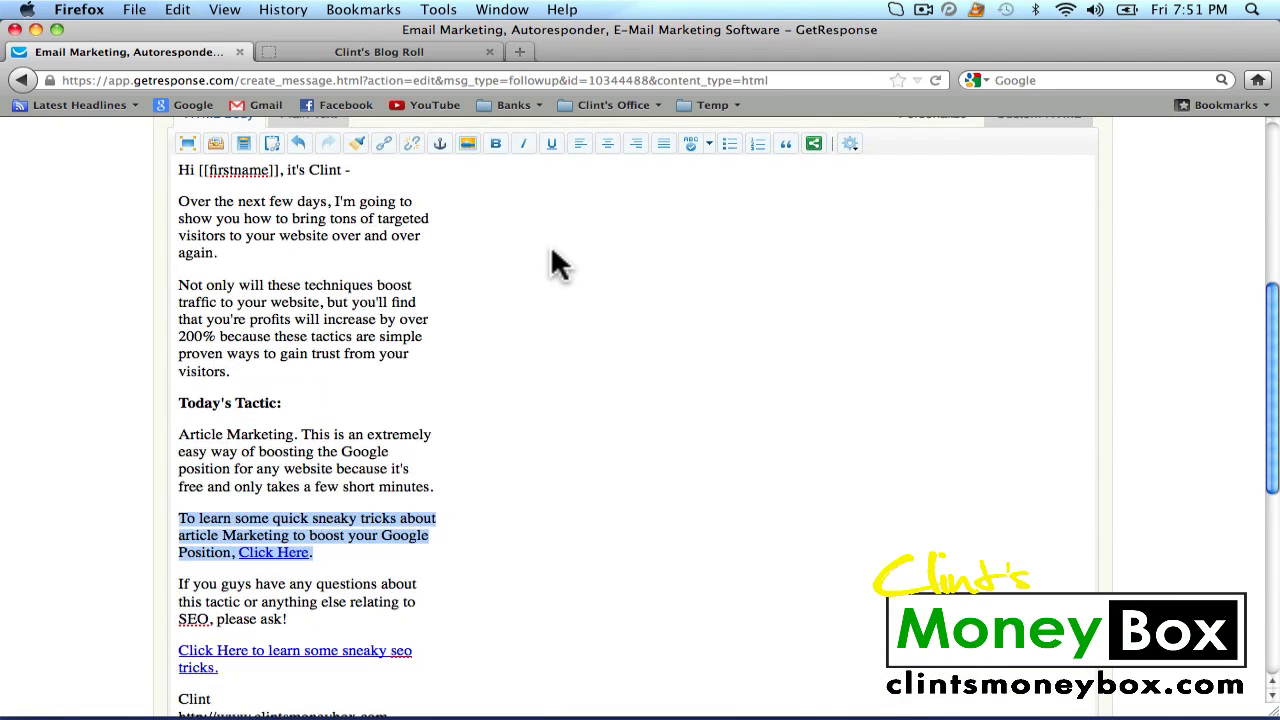
left_click(499, 142)
Bold the "Click Here to learn some sneaky seo tricks." link above the signature.
scroll(490, 316, "down", 5)
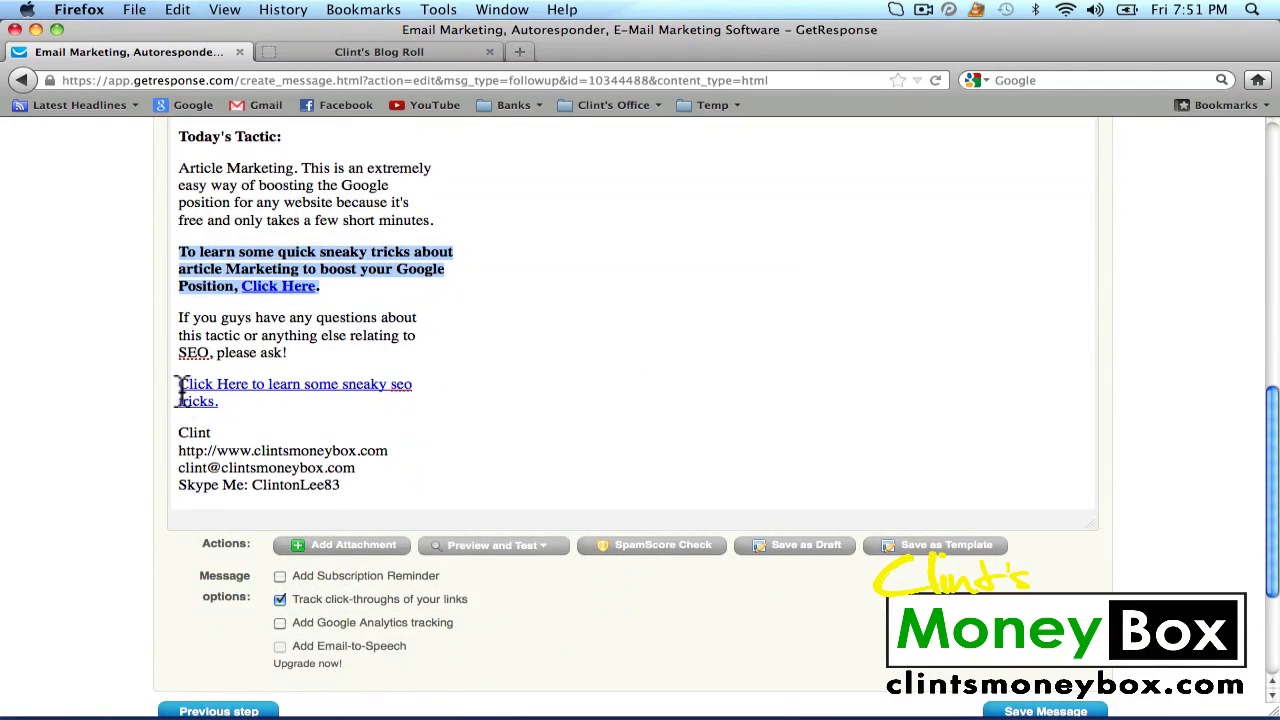
left_click_drag(175, 385, 240, 420)
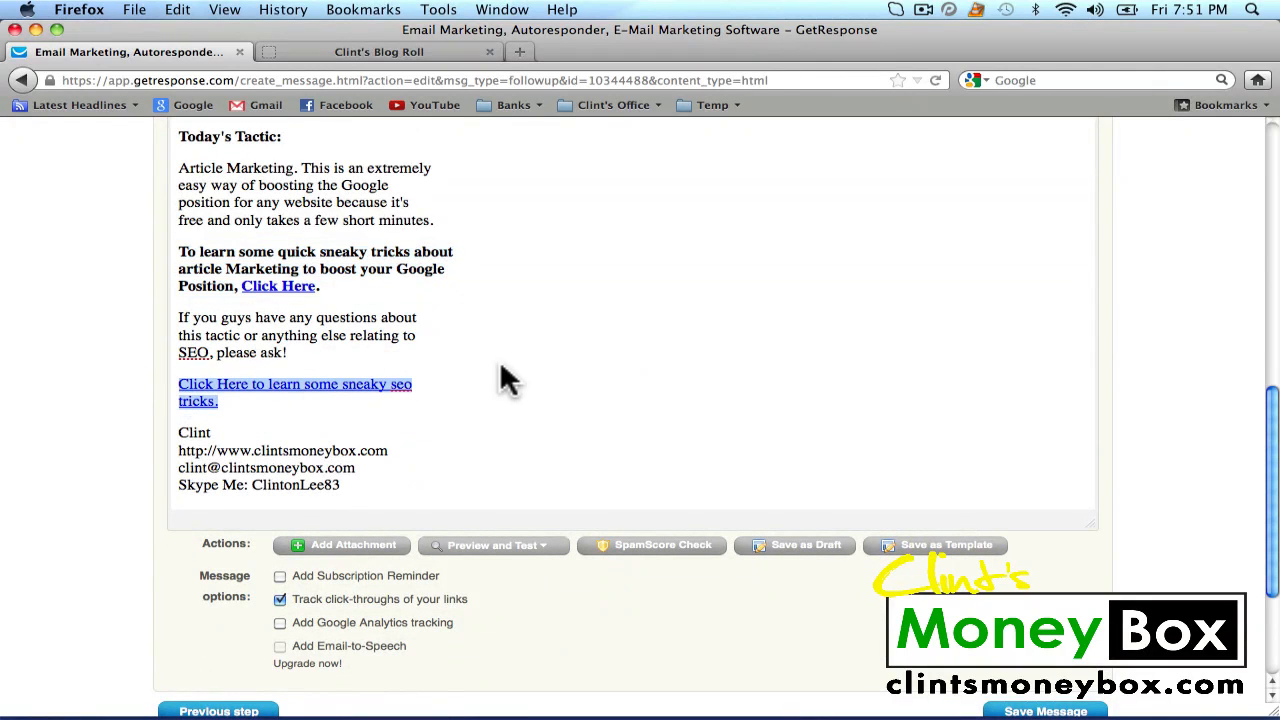
scroll(500, 366, "up", 6)
scroll(499, 360, "up", 1)
left_click(495, 218)
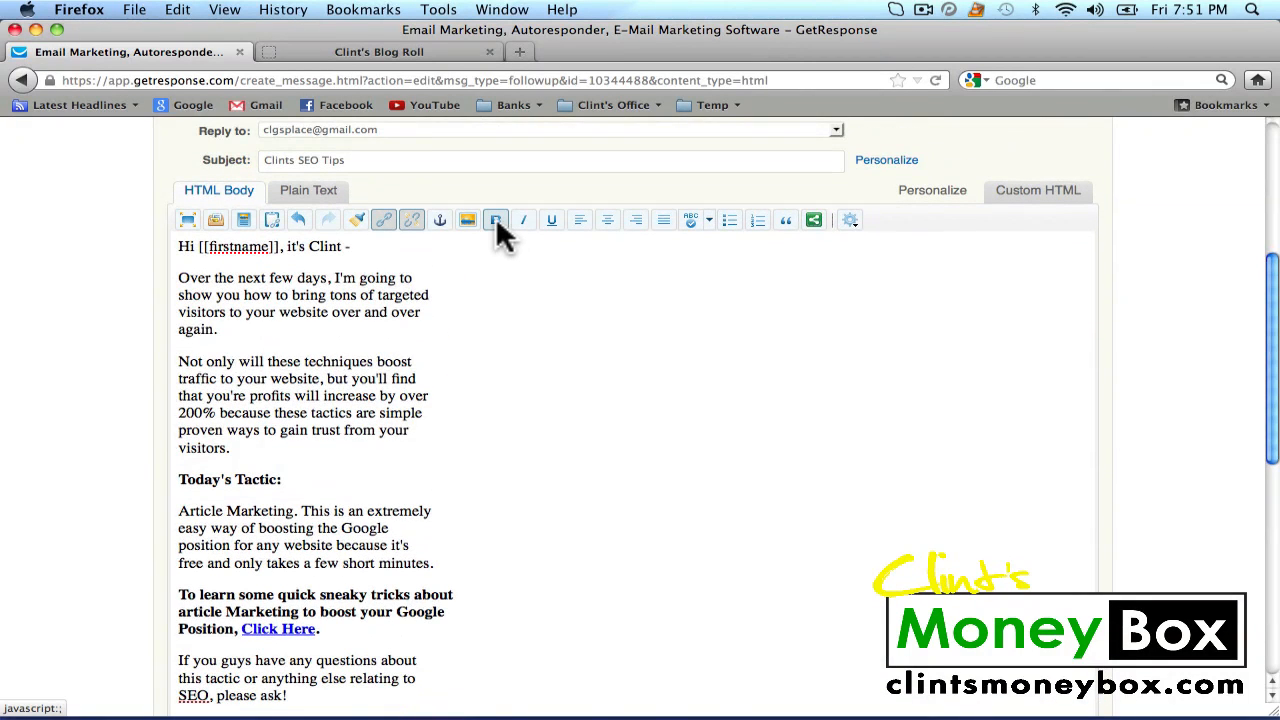
scroll(506, 491, "down", 3)
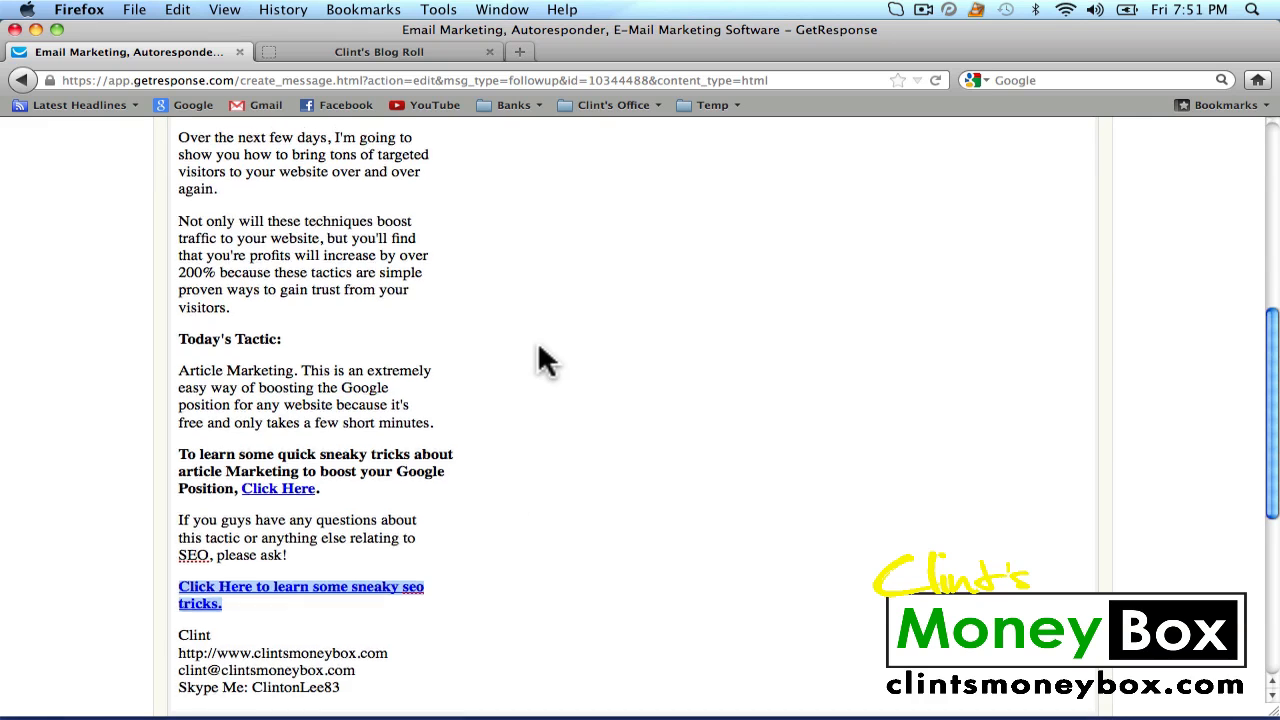
Underline "boost traffic to your website" and "profits will increase by over 200%" in the second body paragraph.
scroll(540, 360, "up", 2)
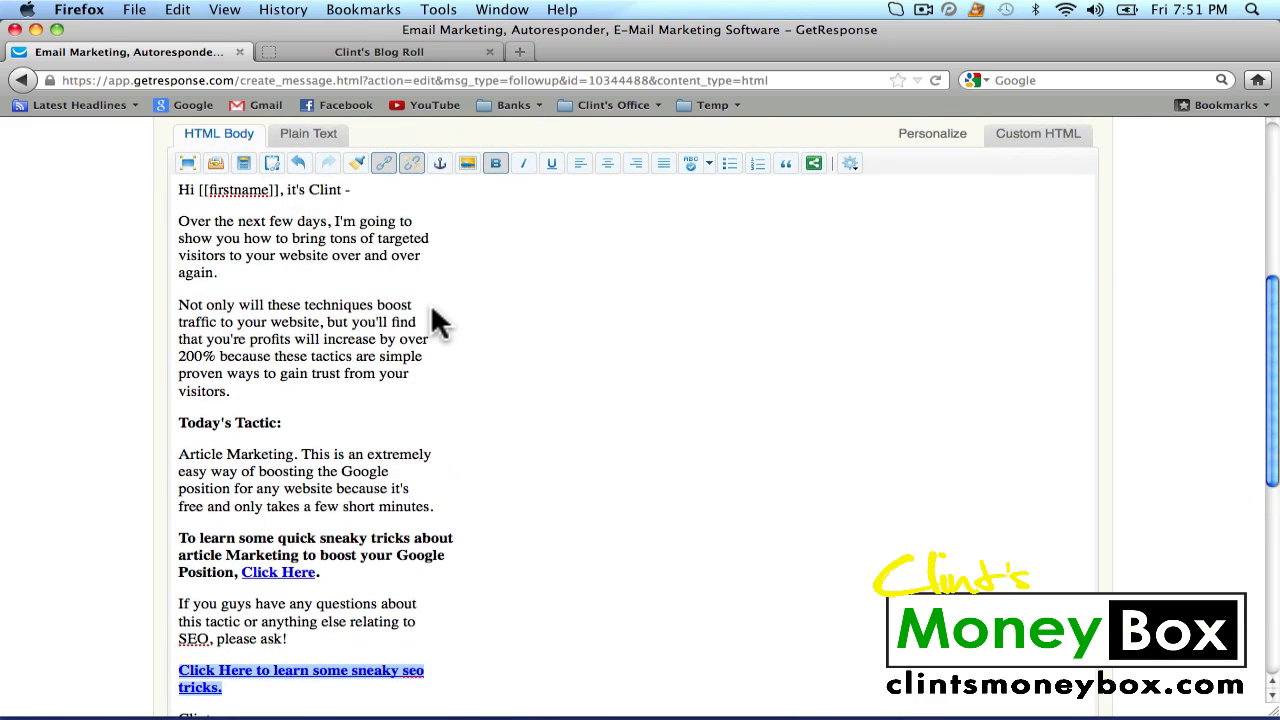
left_click_drag(305, 305, 320, 328)
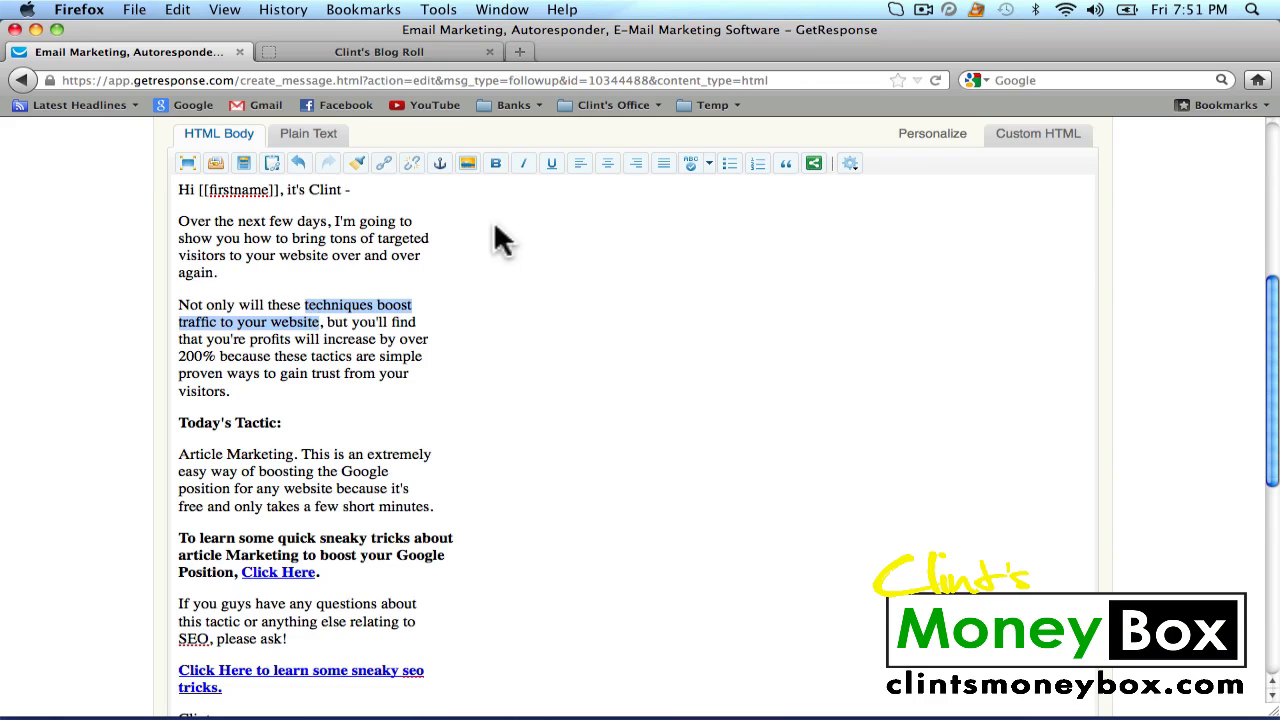
left_click(417, 306)
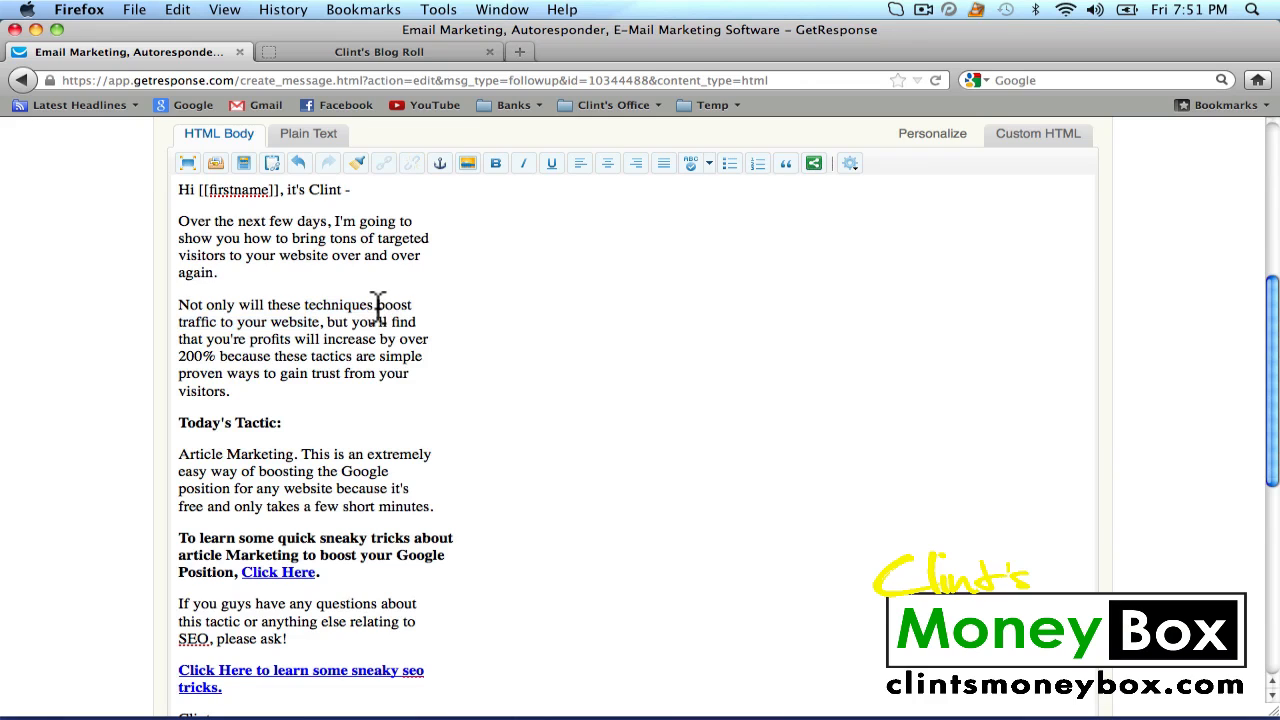
left_click_drag(376, 306, 322, 325)
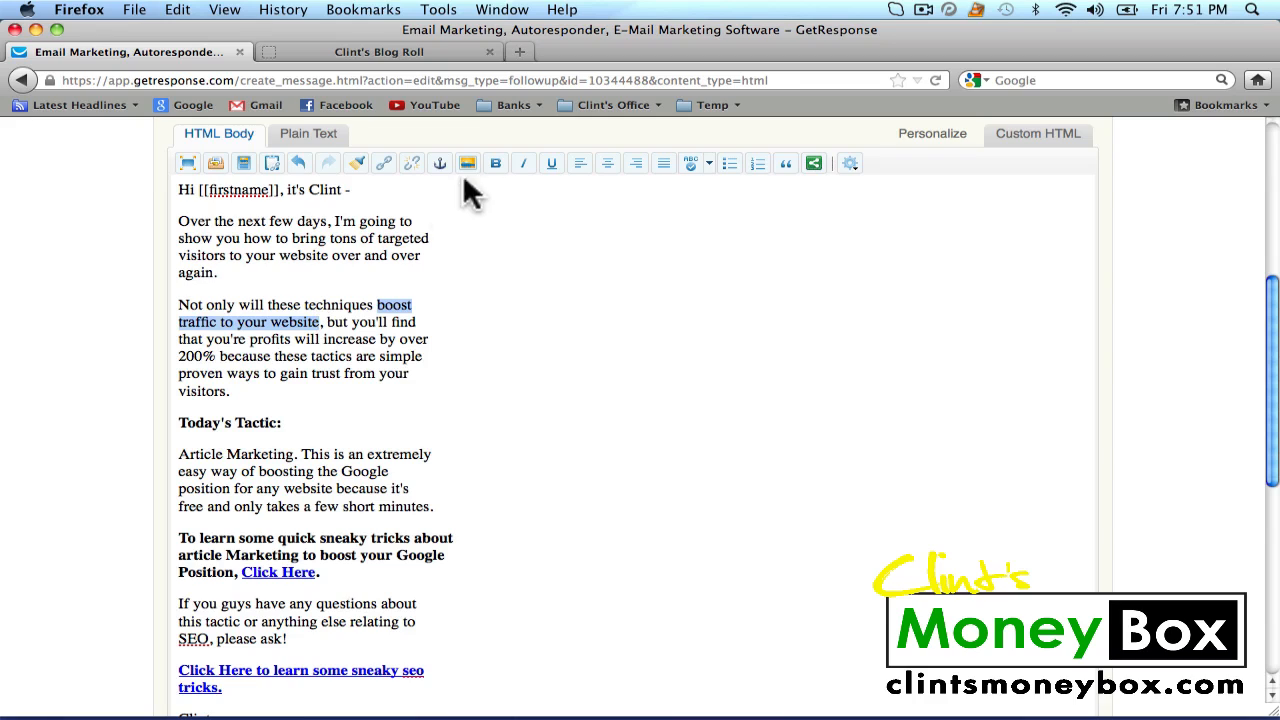
left_click(551, 163)
left_click(447, 373)
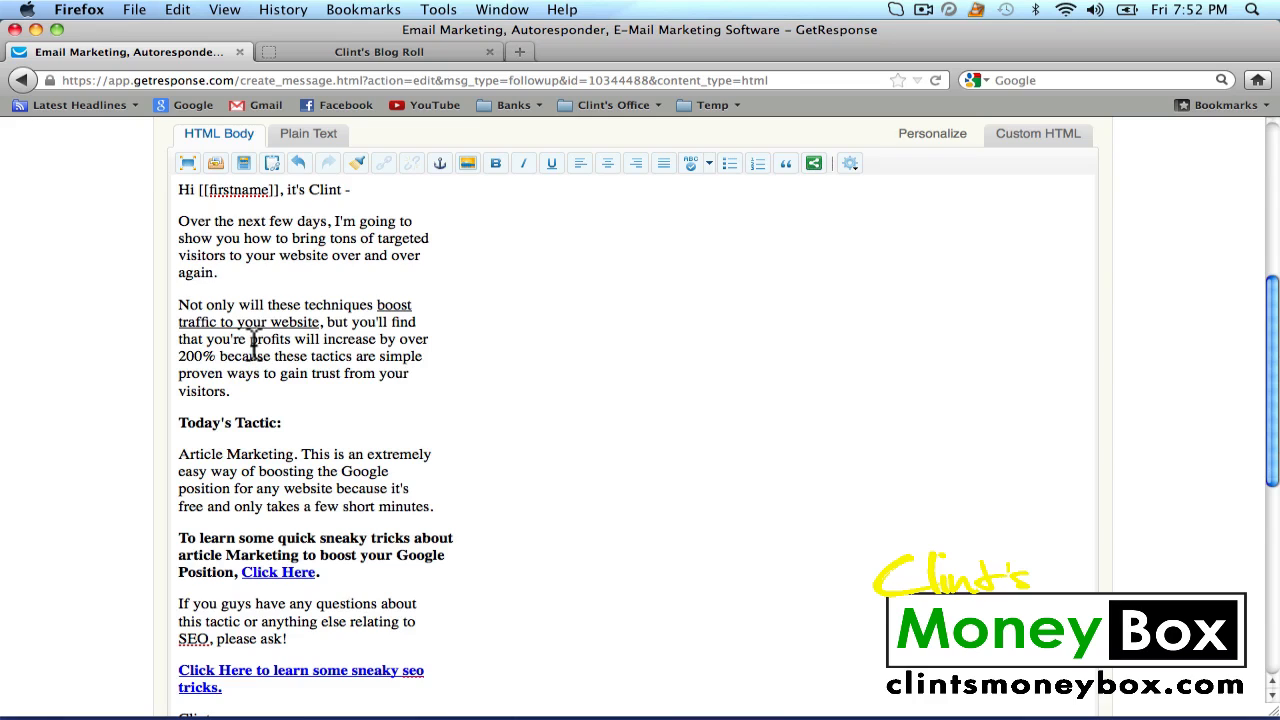
left_click_drag(250, 340, 216, 358)
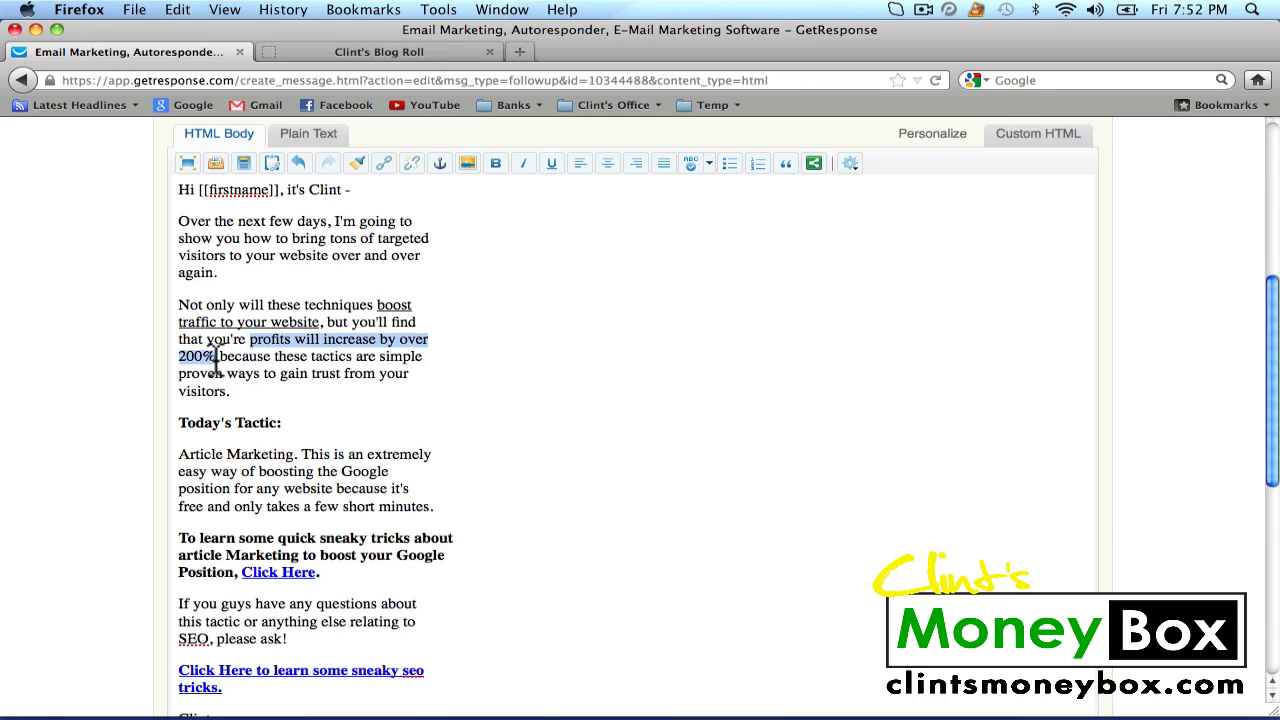
left_click(550, 162)
left_click(502, 341)
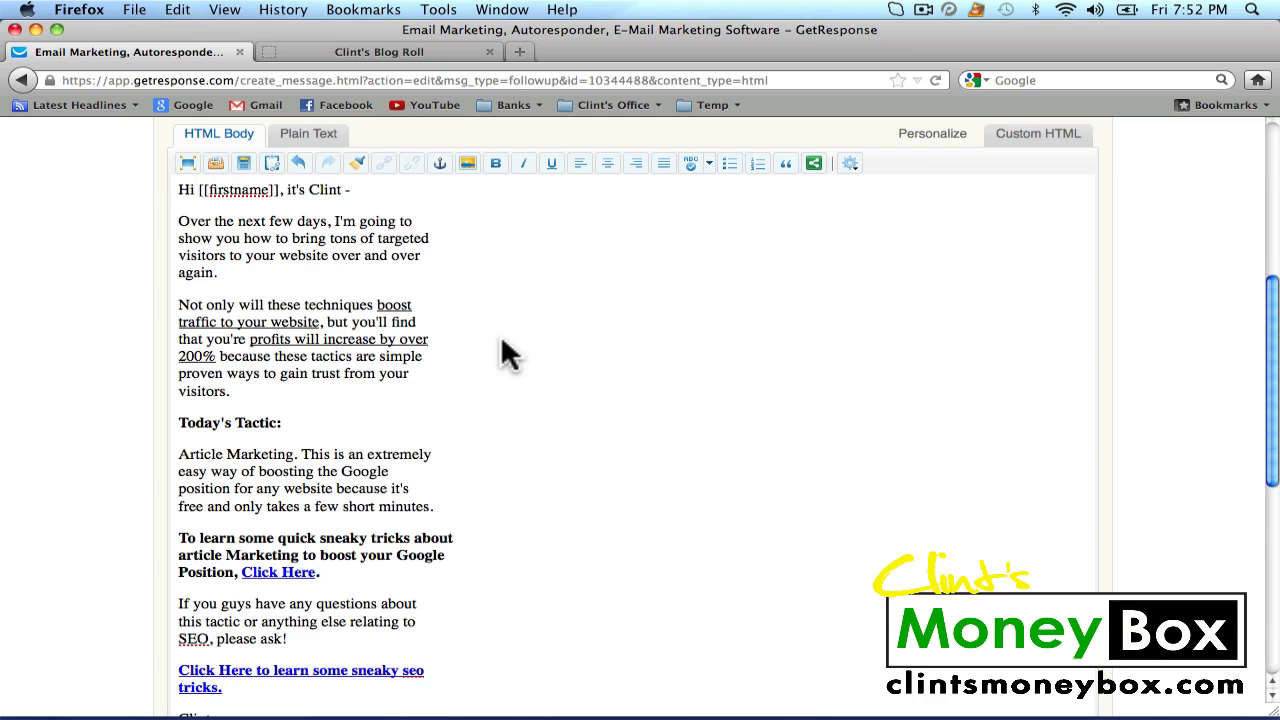
Review the follow-up message from its subject line through the body paragraphs to the link above the signature.
scroll(508, 355, "down", 3)
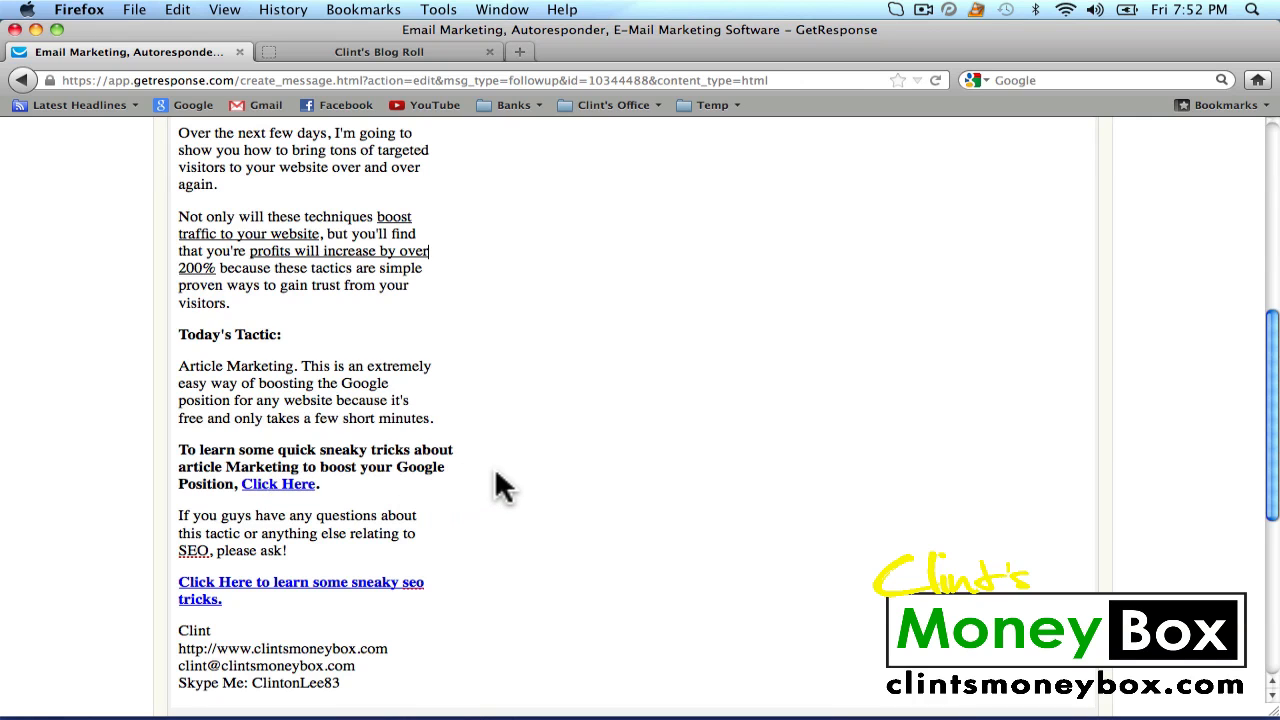
scroll(500, 486, "up", 5)
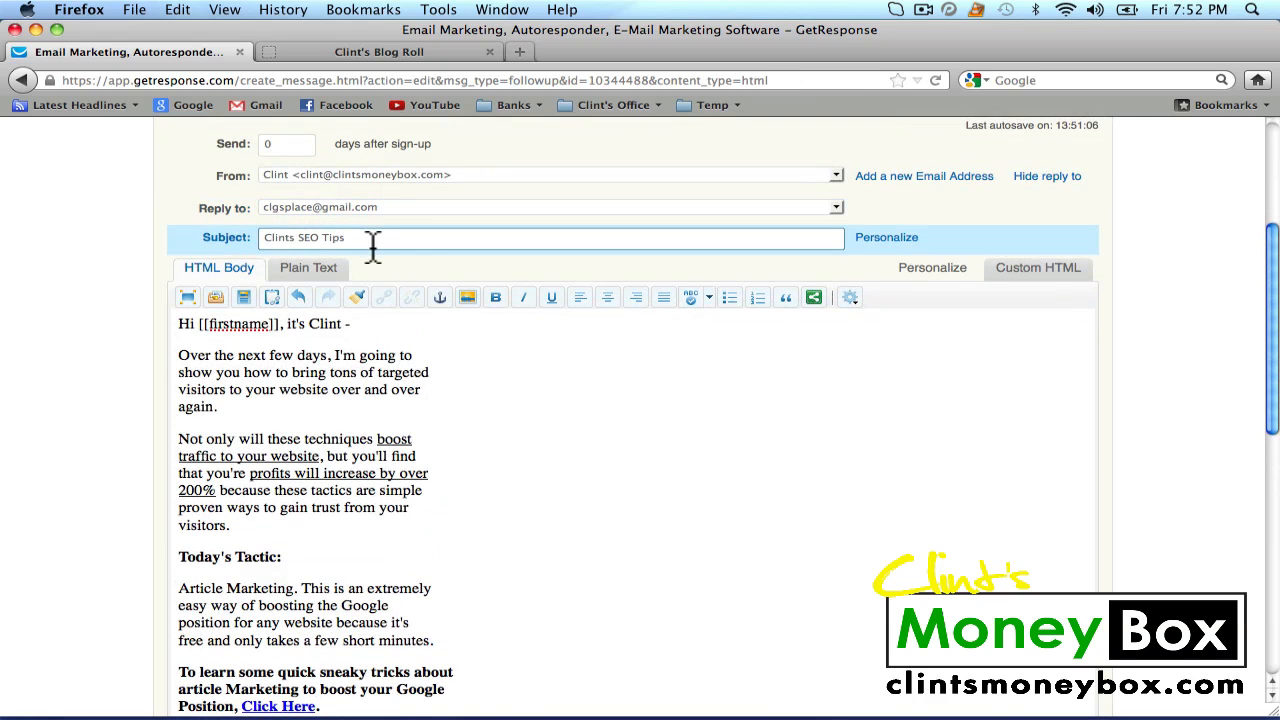
scroll(463, 414, "down", 5)
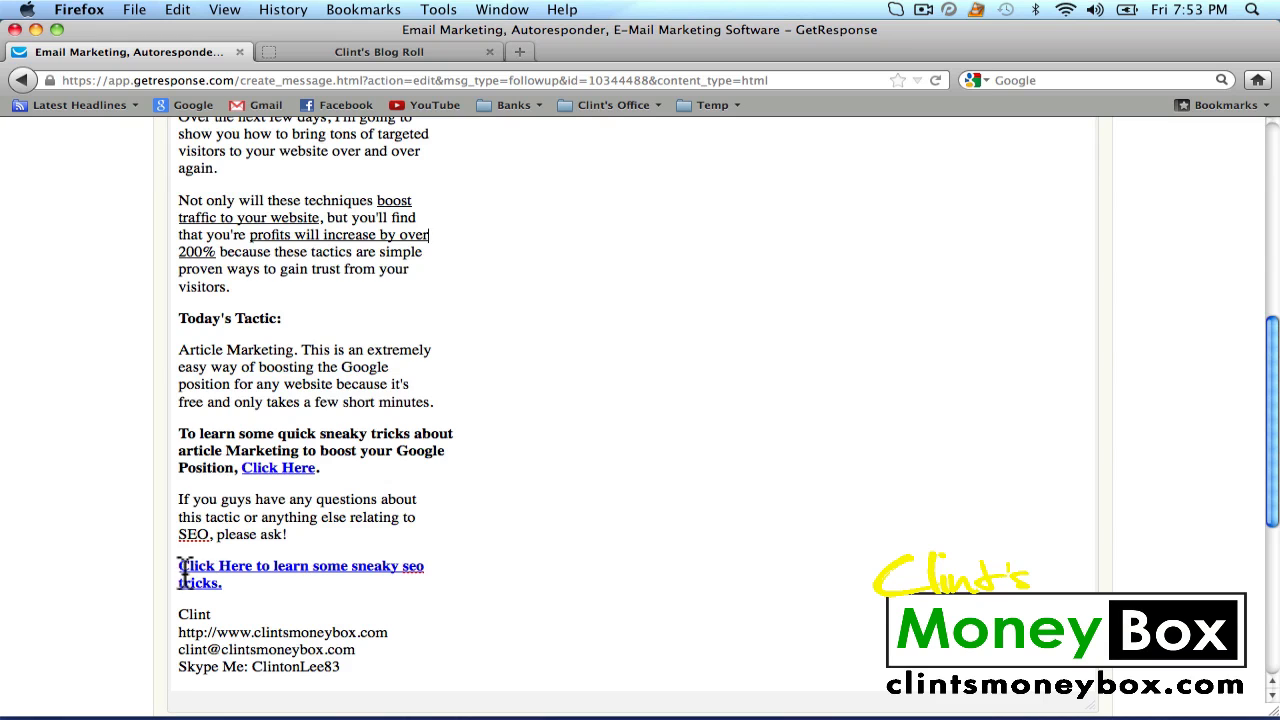
left_click_drag(183, 572, 222, 588)
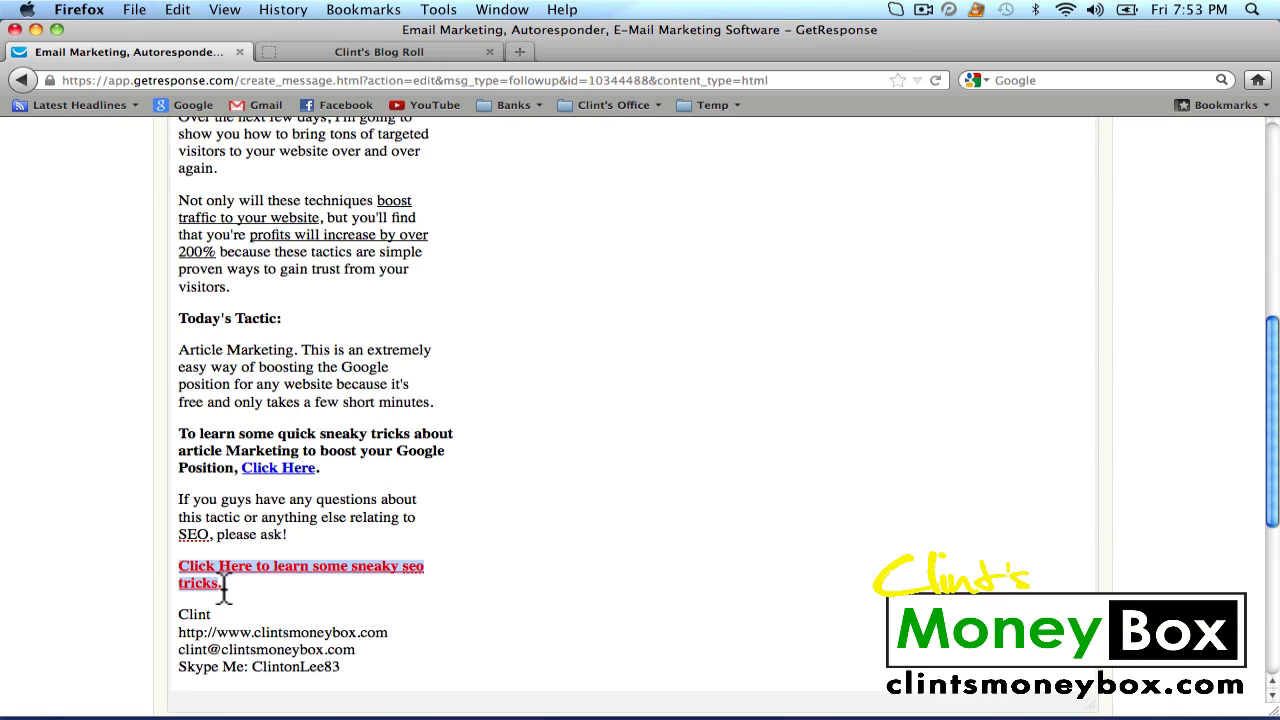
left_click(360, 595)
scroll(515, 600, "up", 2)
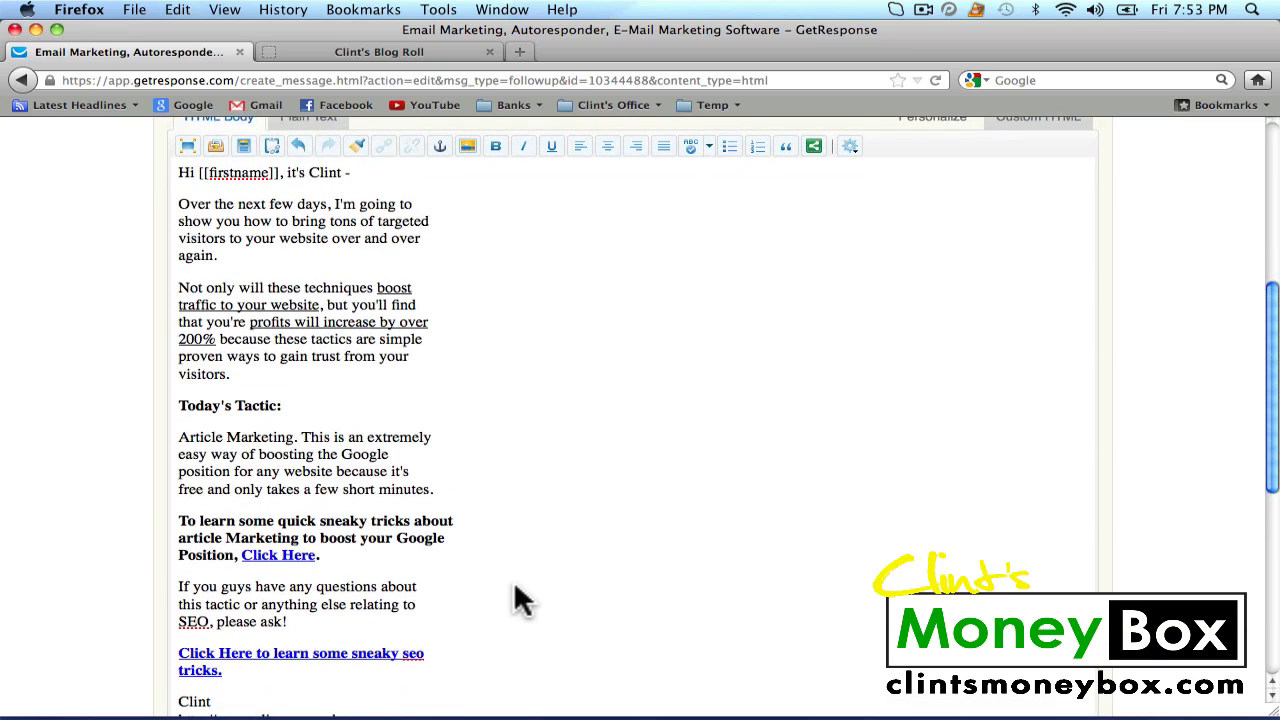
scroll(520, 600, "down", 1)
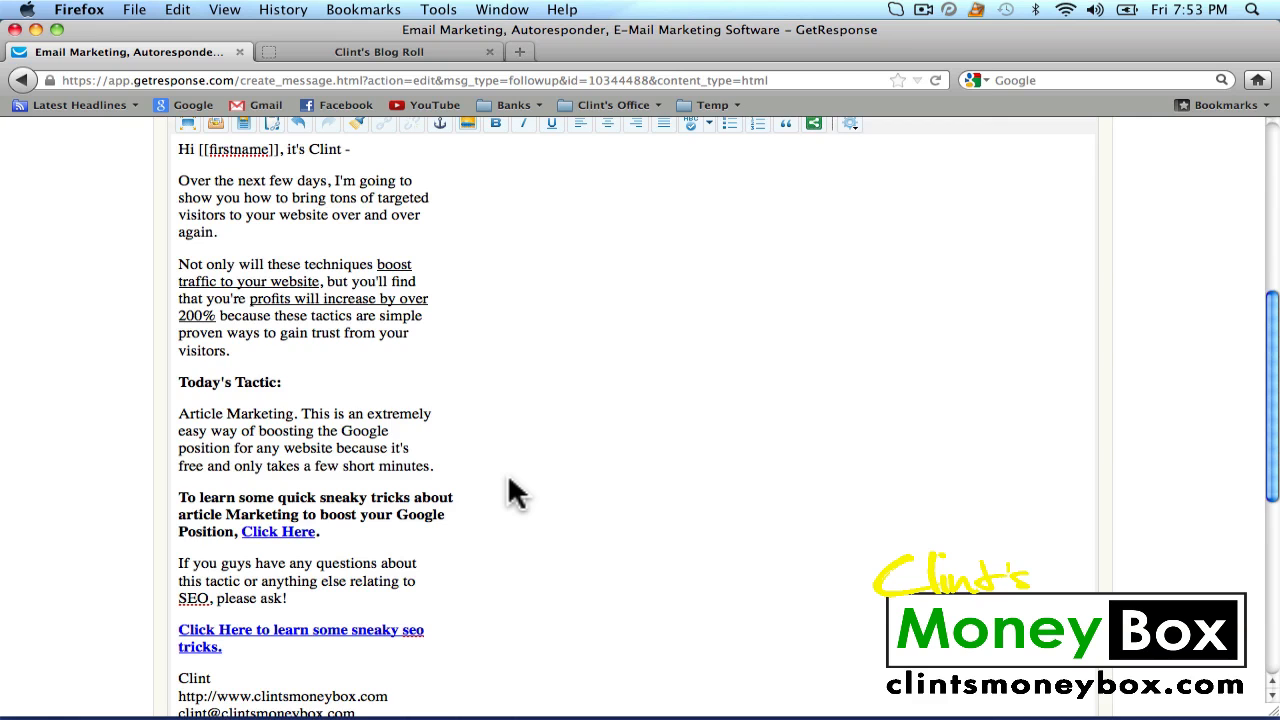
scroll(509, 480, "down", 1)
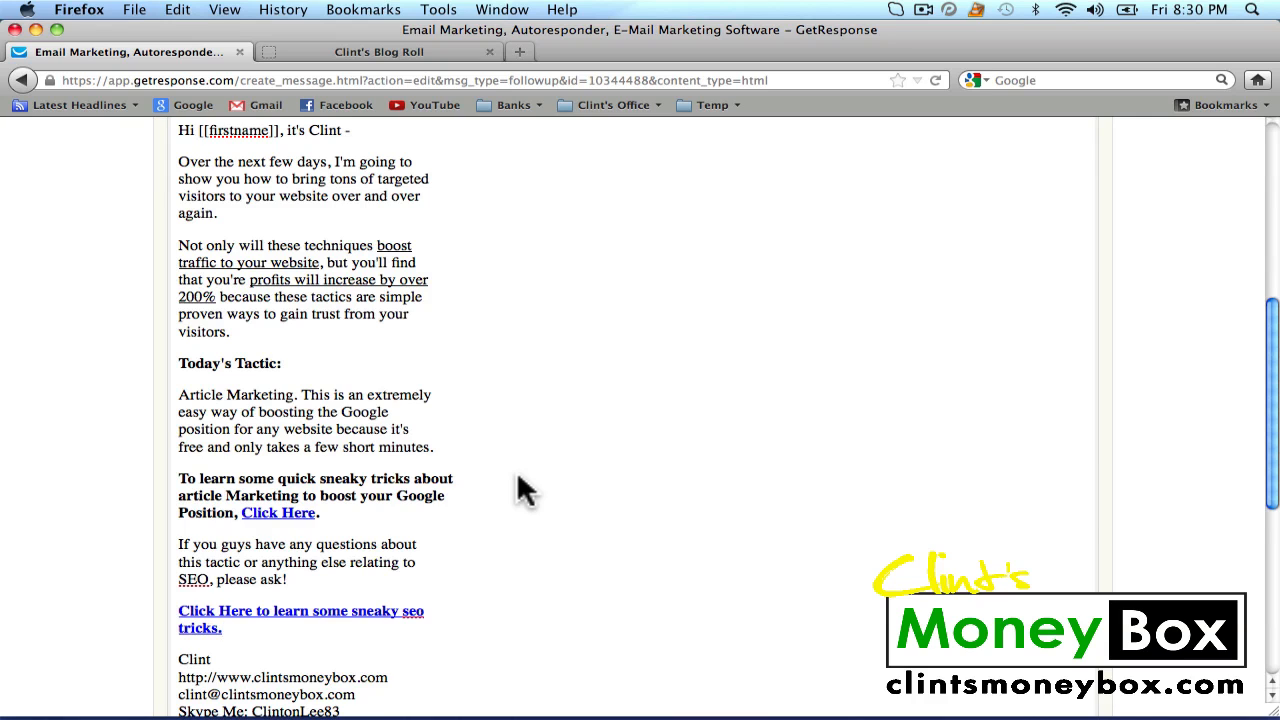
Add "Tomorrow, I will show you the number one secret that internet marketers are keeping from you that will make you an instant profit." above the signature.
scroll(517, 472, "down", 3)
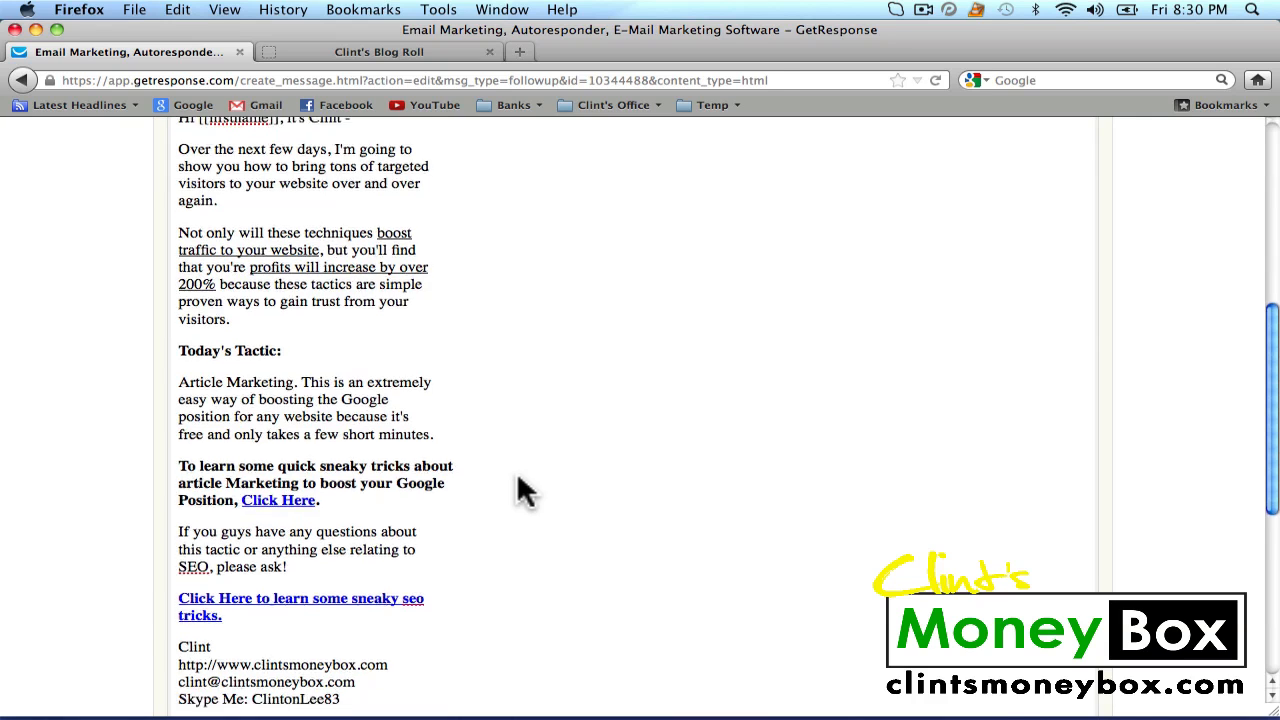
key("Return")
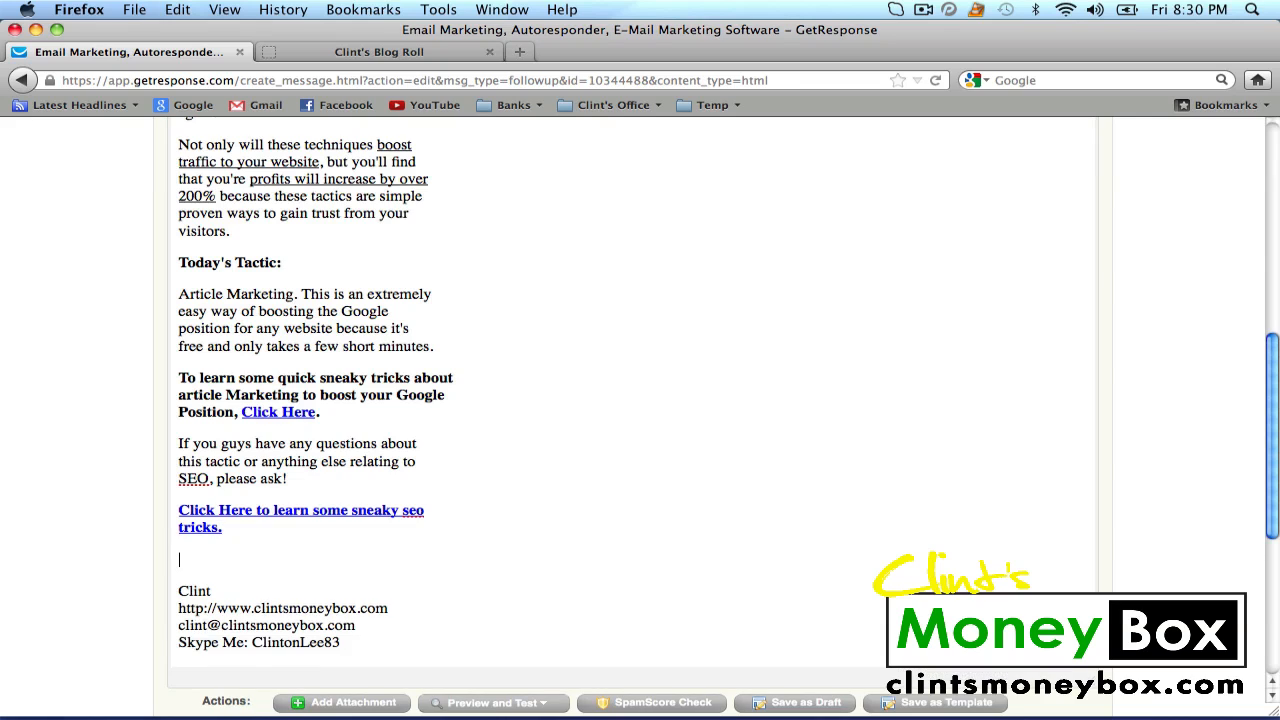
type("Tomorrow")
type("insta")
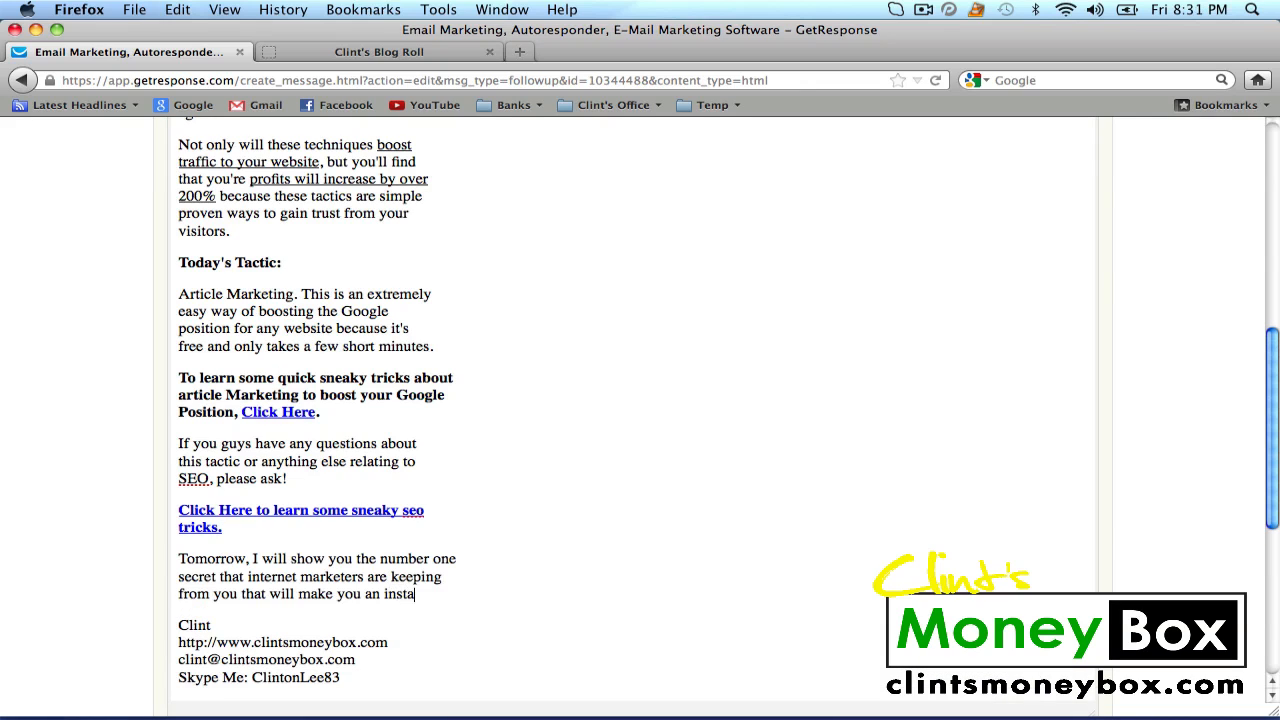
type("nt profit.")
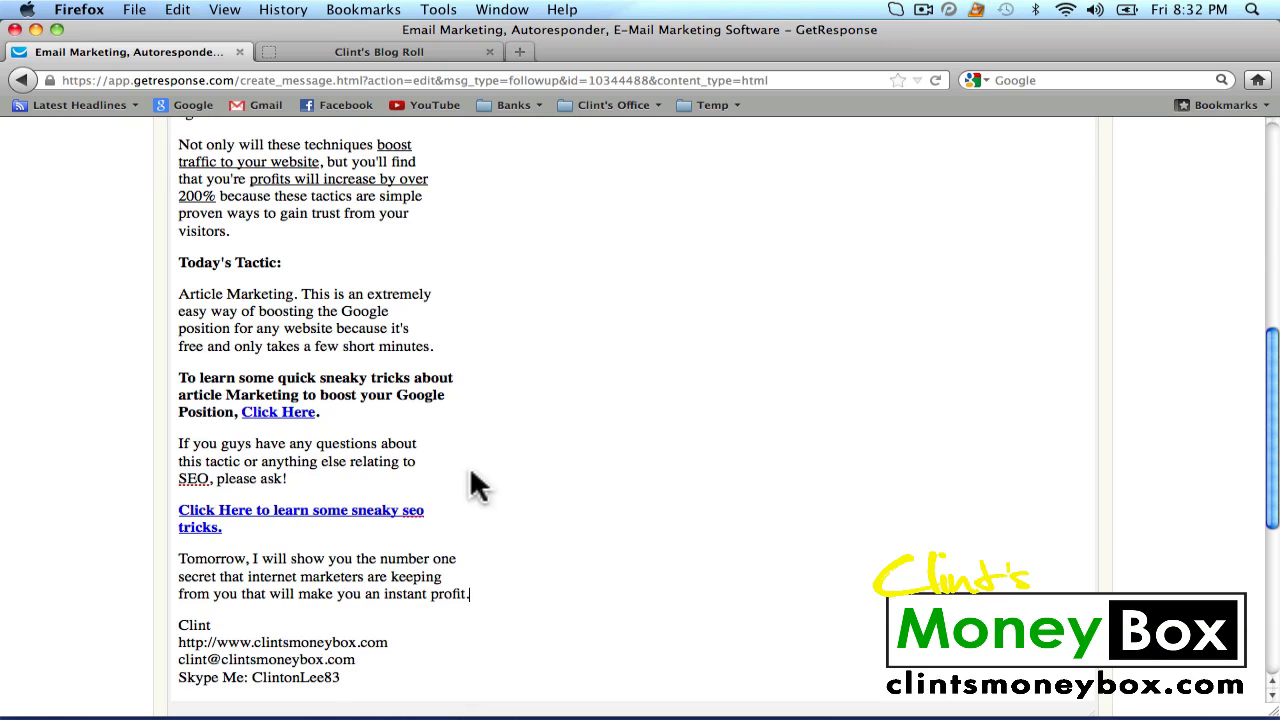
Put a dash before the sender's name in the signature and check the website address below it.
scroll(529, 471, "down", 3)
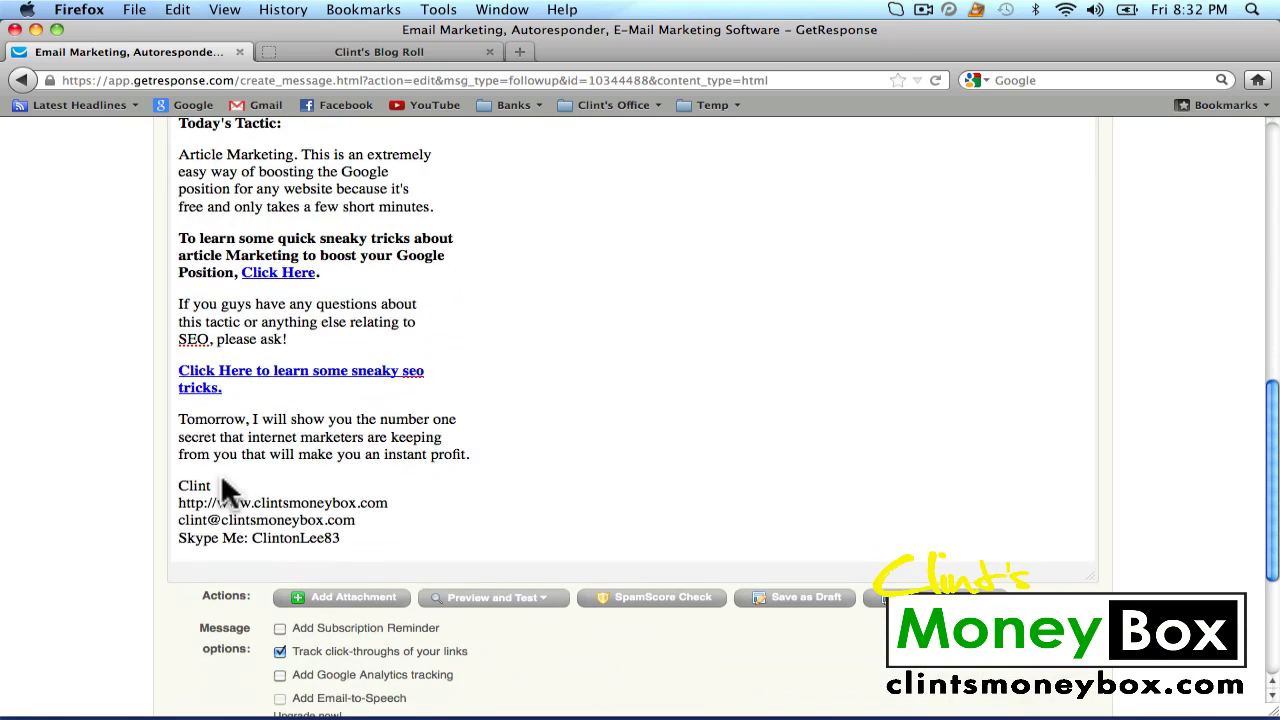
left_click(179, 487)
type("-")
left_click_drag(180, 505, 409, 505)
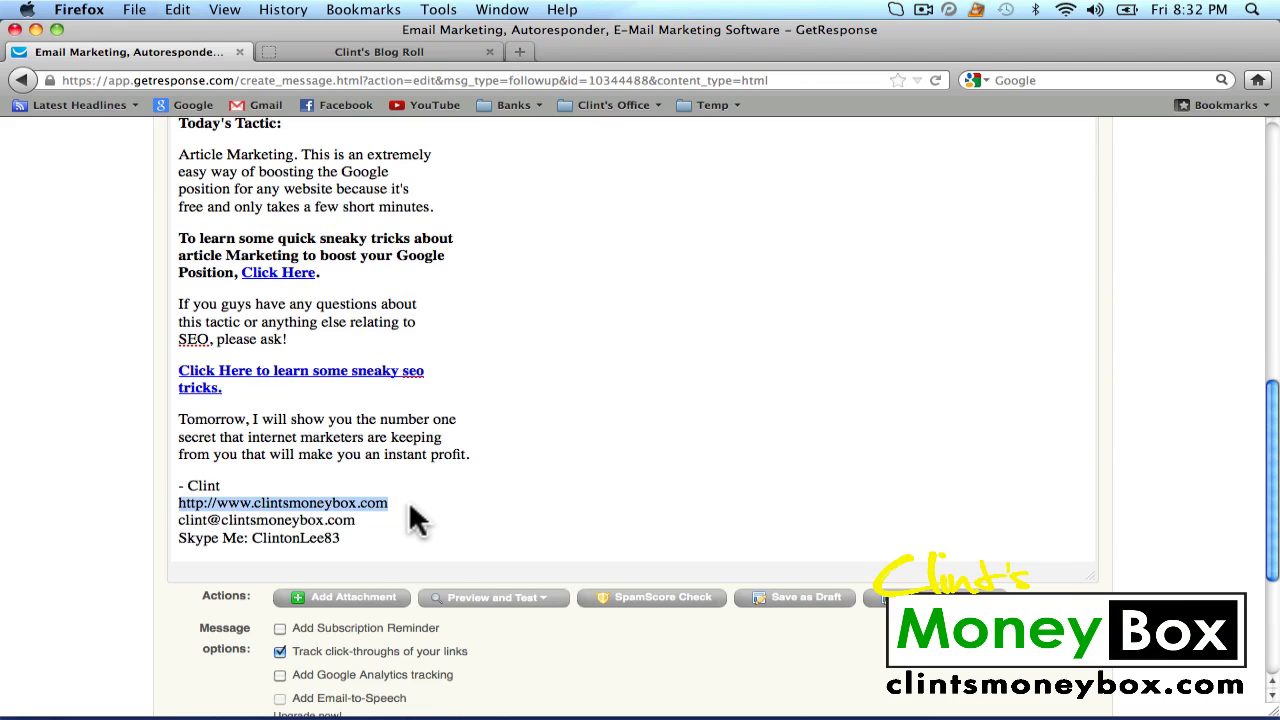
left_click(408, 500)
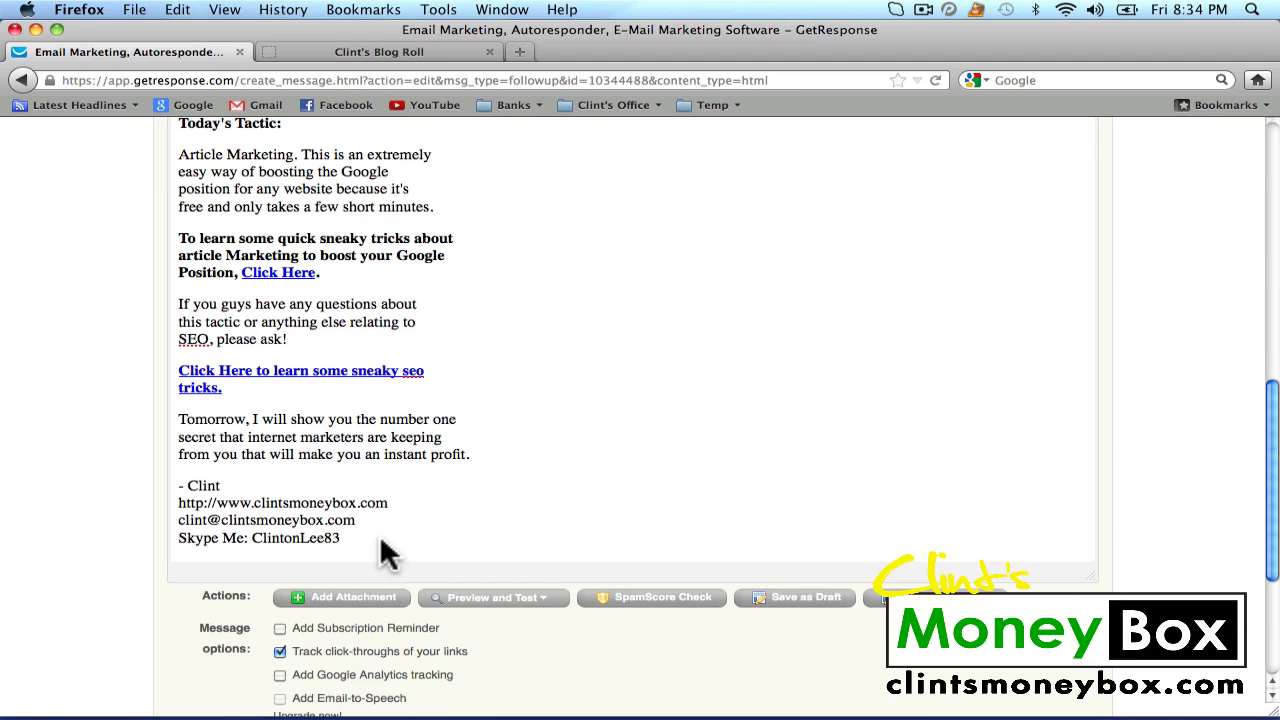
Look over the message settings from the start of the form and open the list of existing follow-ups.
scroll(798, 495, "up", 15)
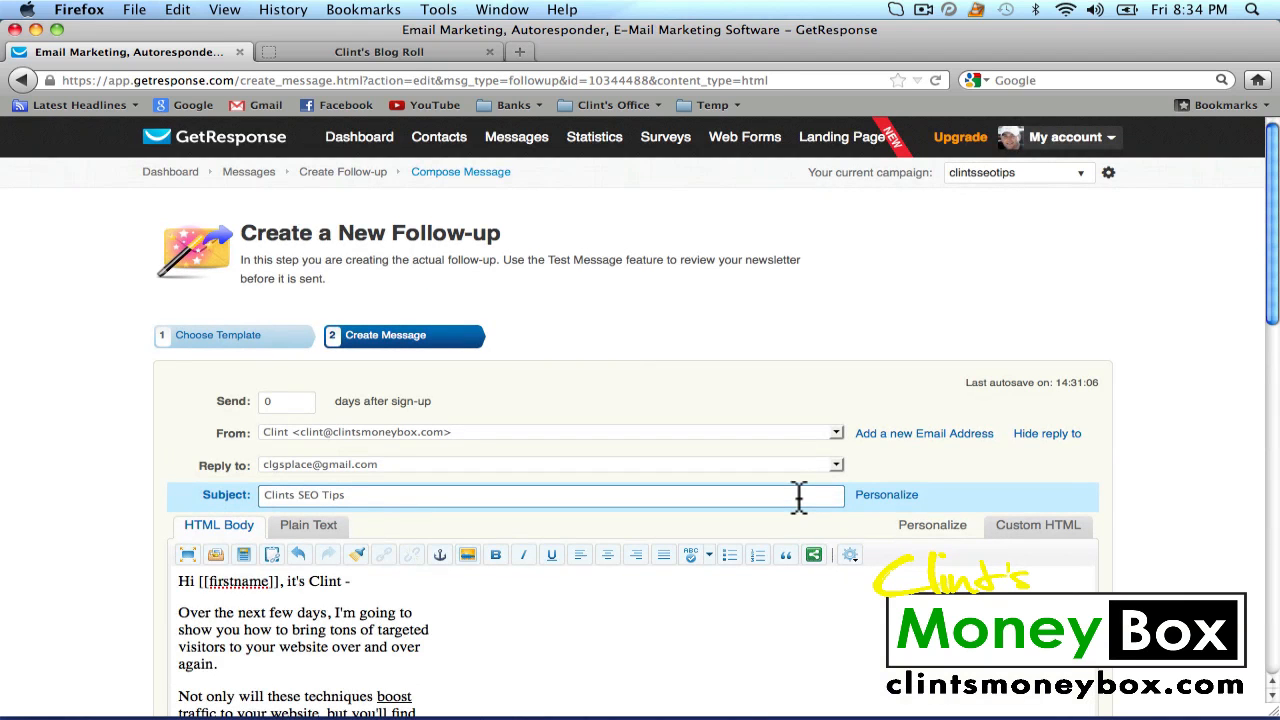
scroll(798, 495, "down", 2)
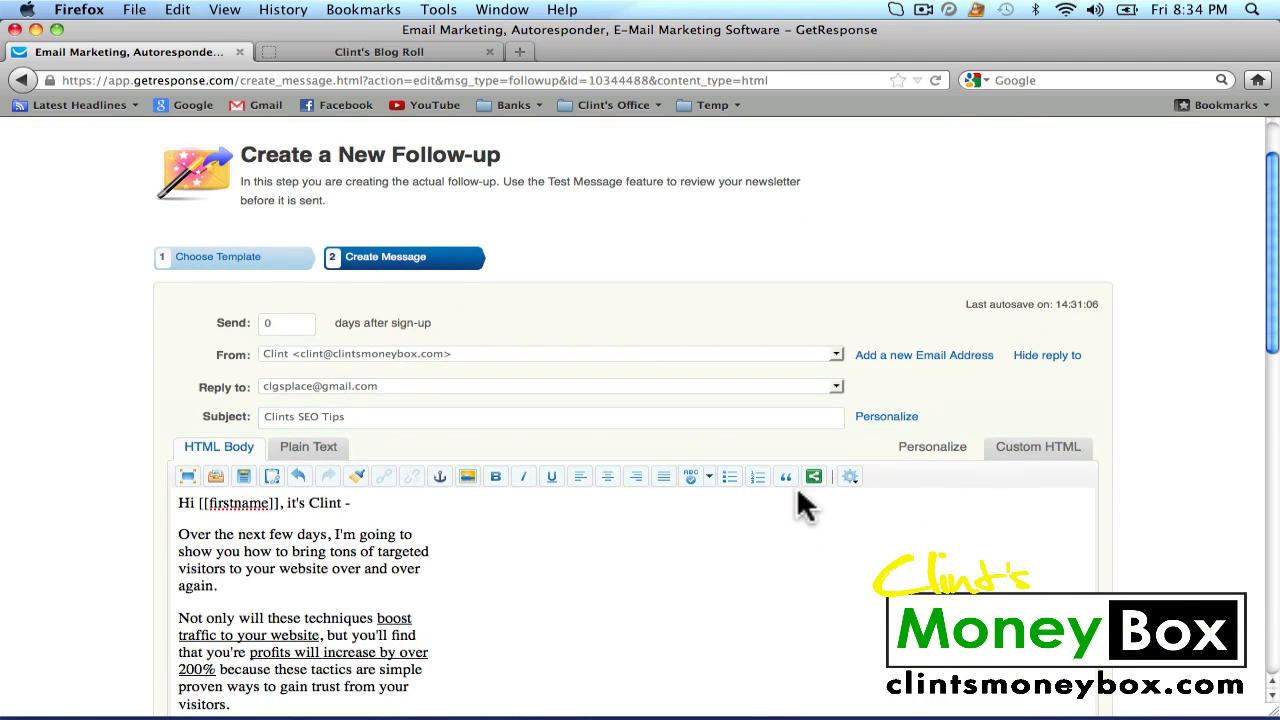
scroll(797, 490, "up", 2)
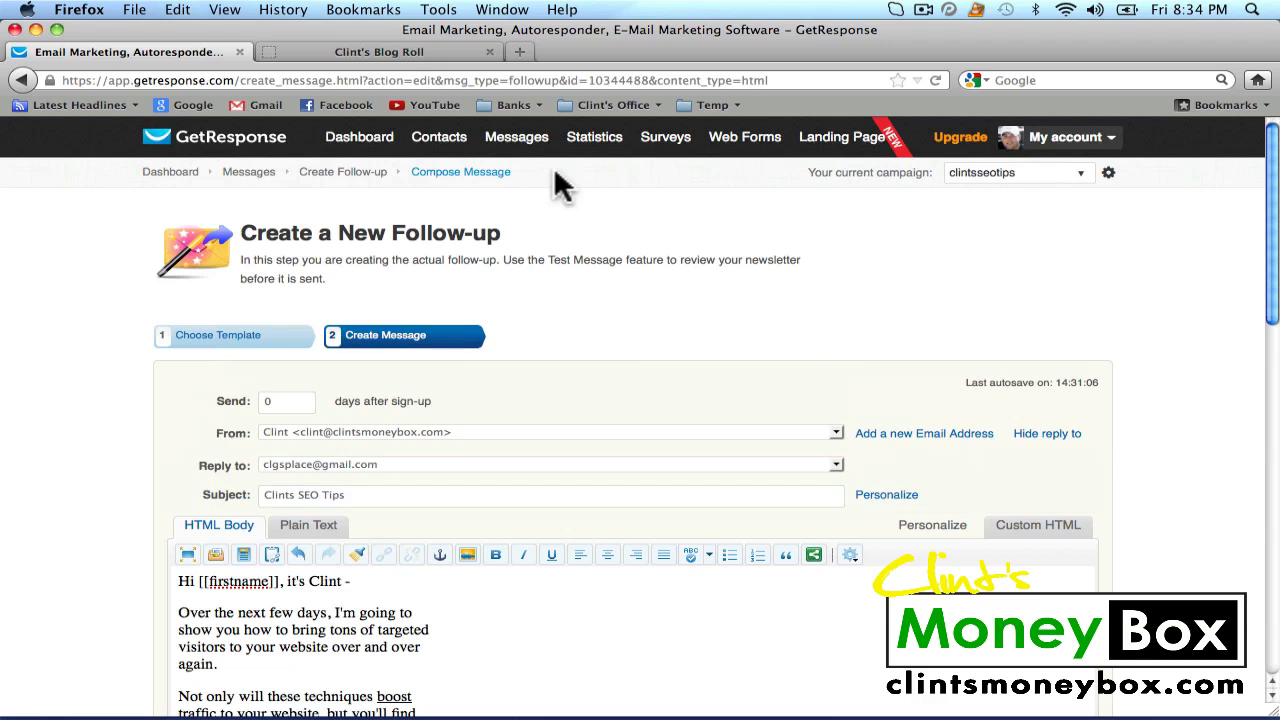
mouse_move(515, 132)
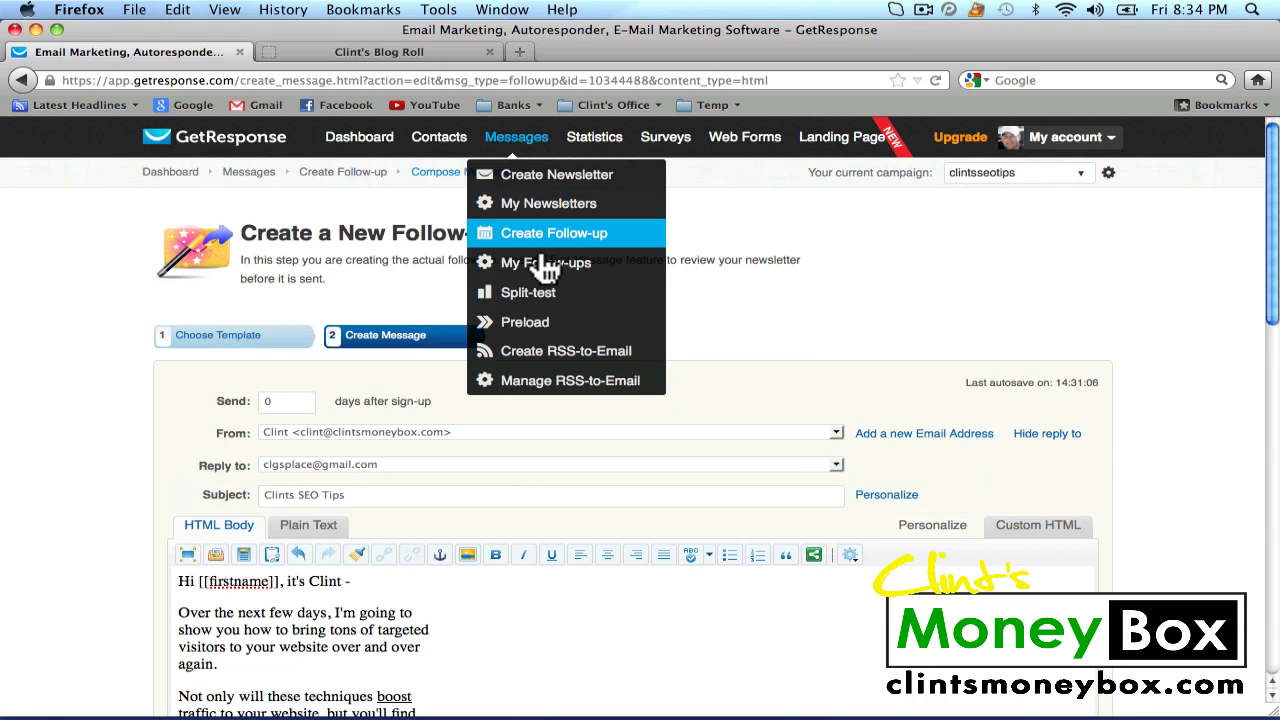
left_click(567, 281)
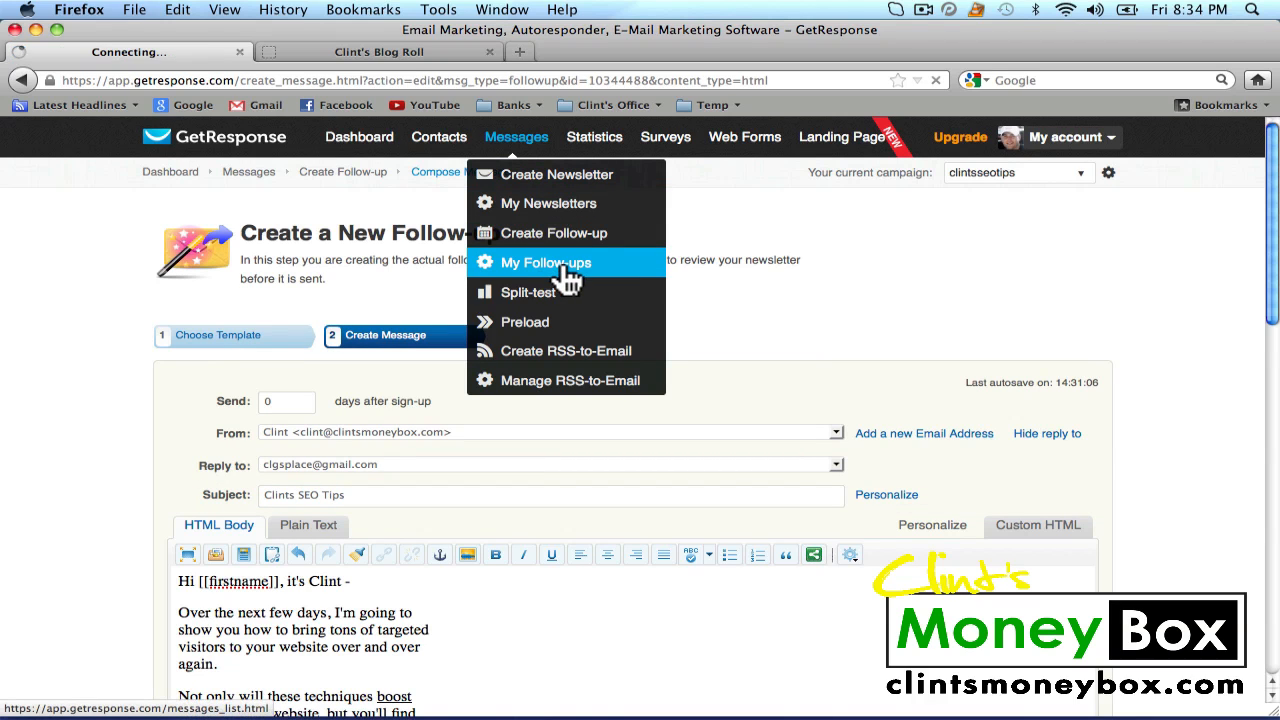